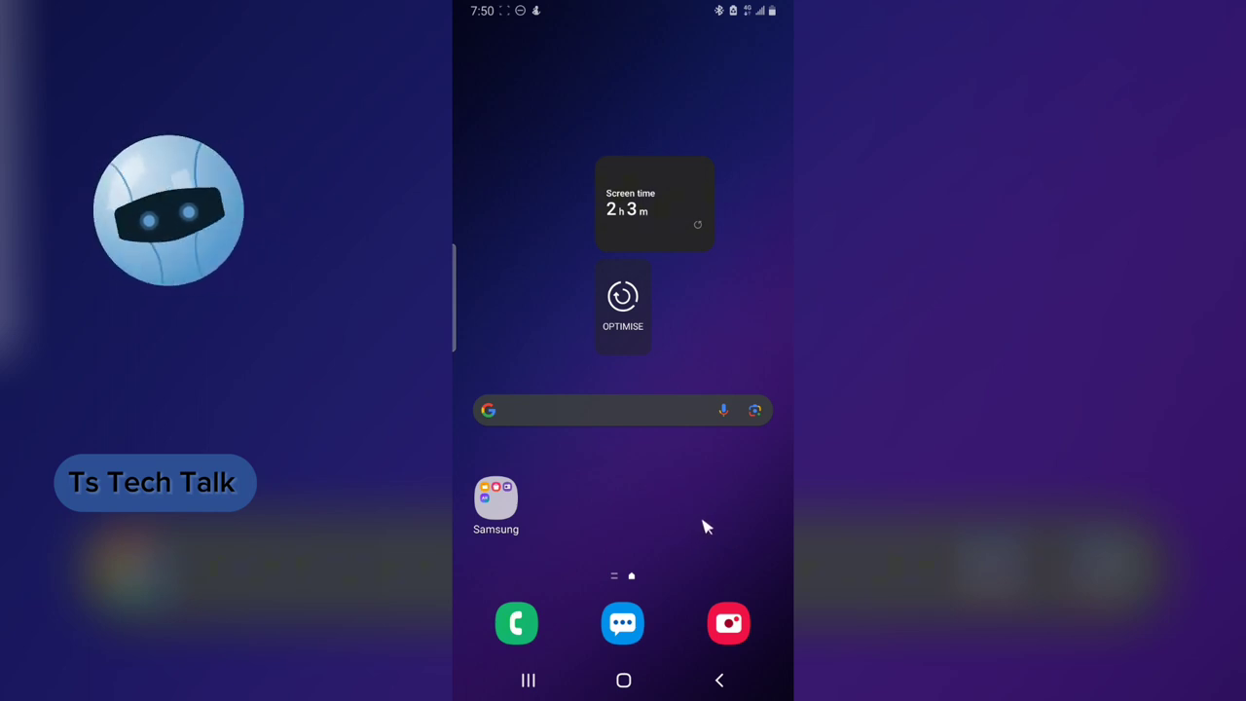
Step: Open YouTube and show the full watch history from the account page
left_click_drag(688, 544, 652, 193)
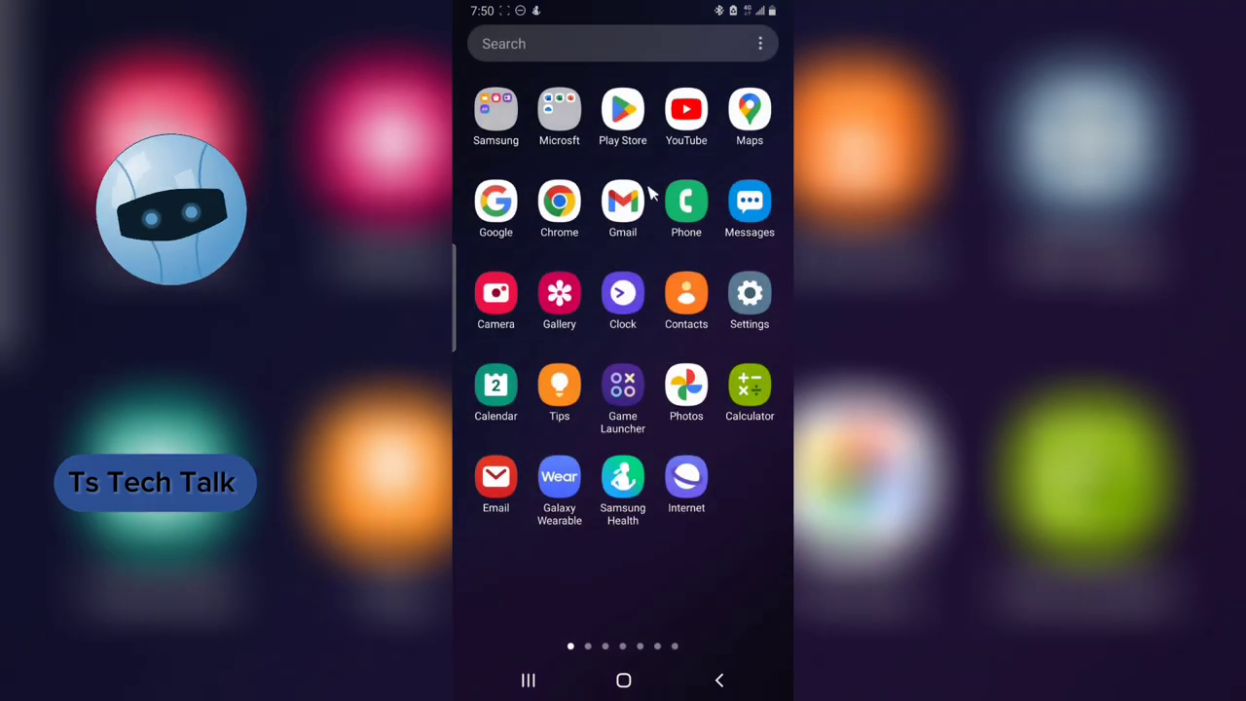
left_click(686, 112)
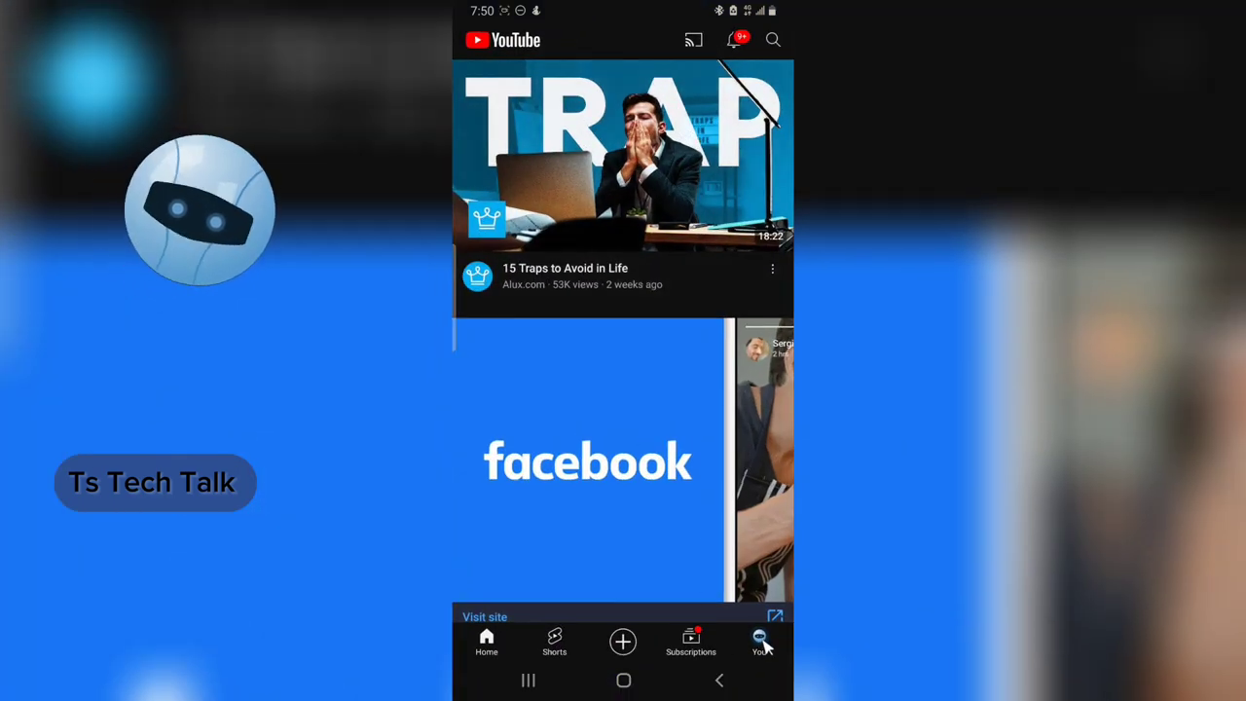
left_click(760, 642)
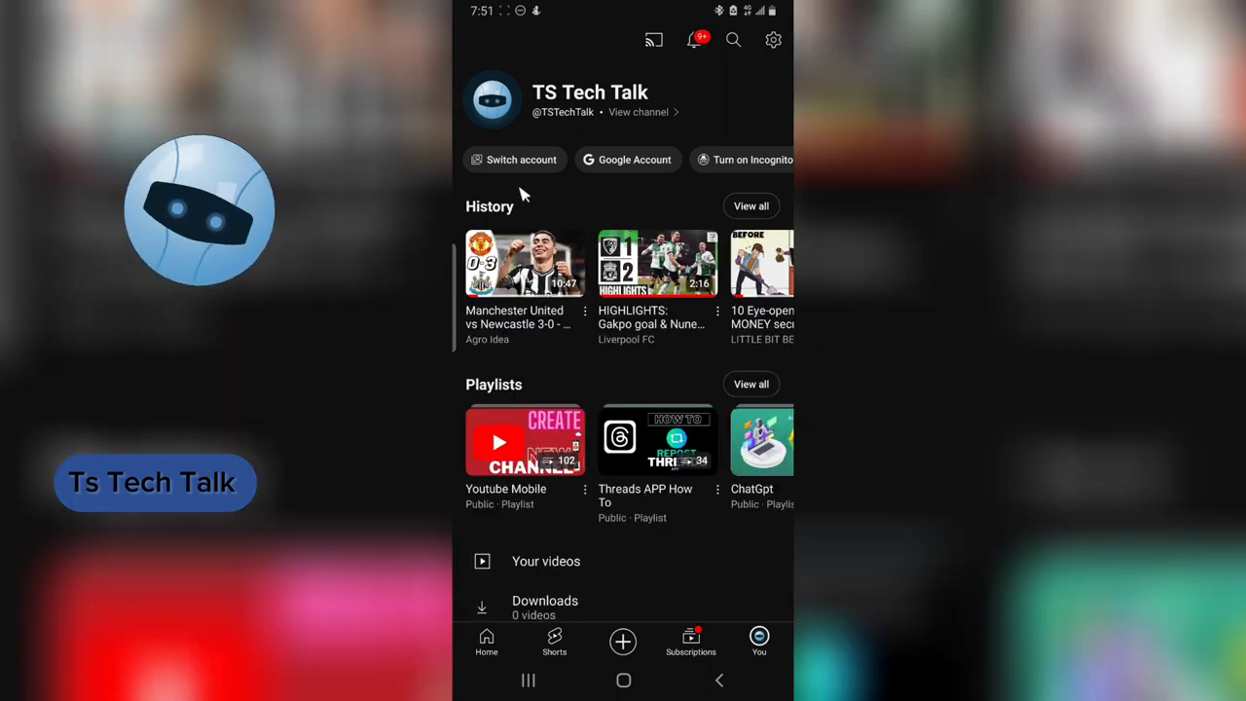
left_click(763, 207)
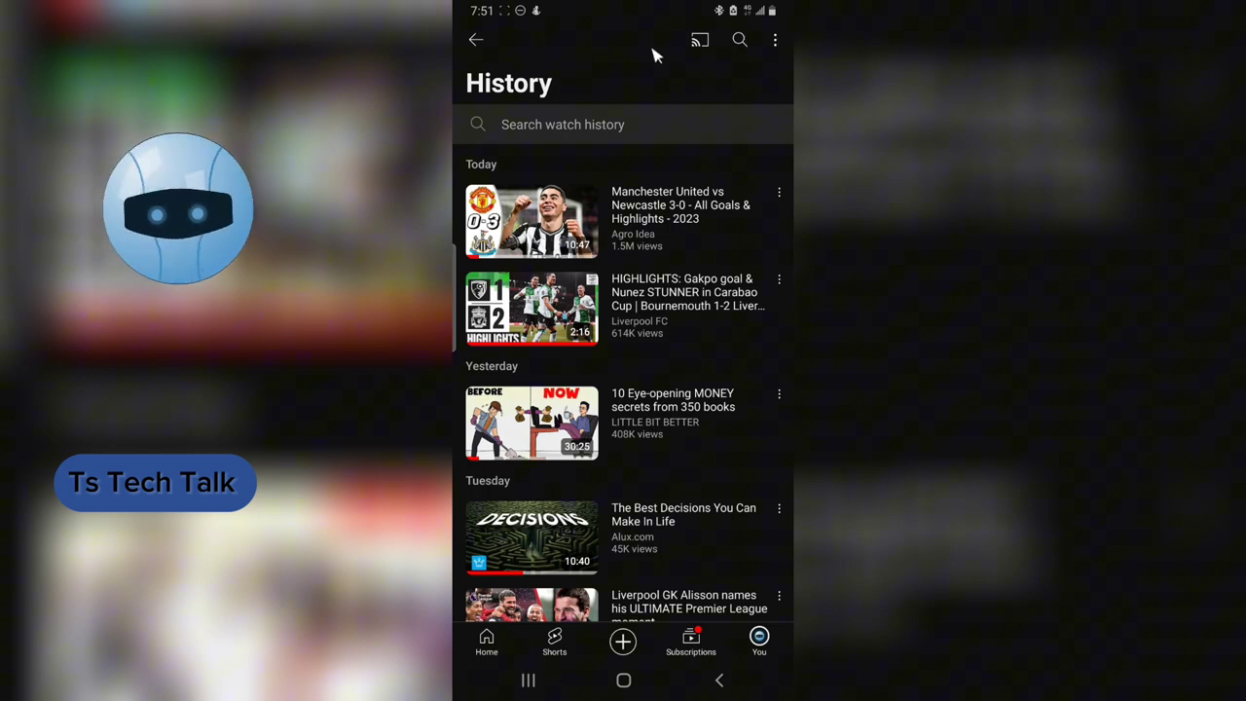
Step: Open the management page for all history using the TS Tech Talk account
left_click(777, 41)
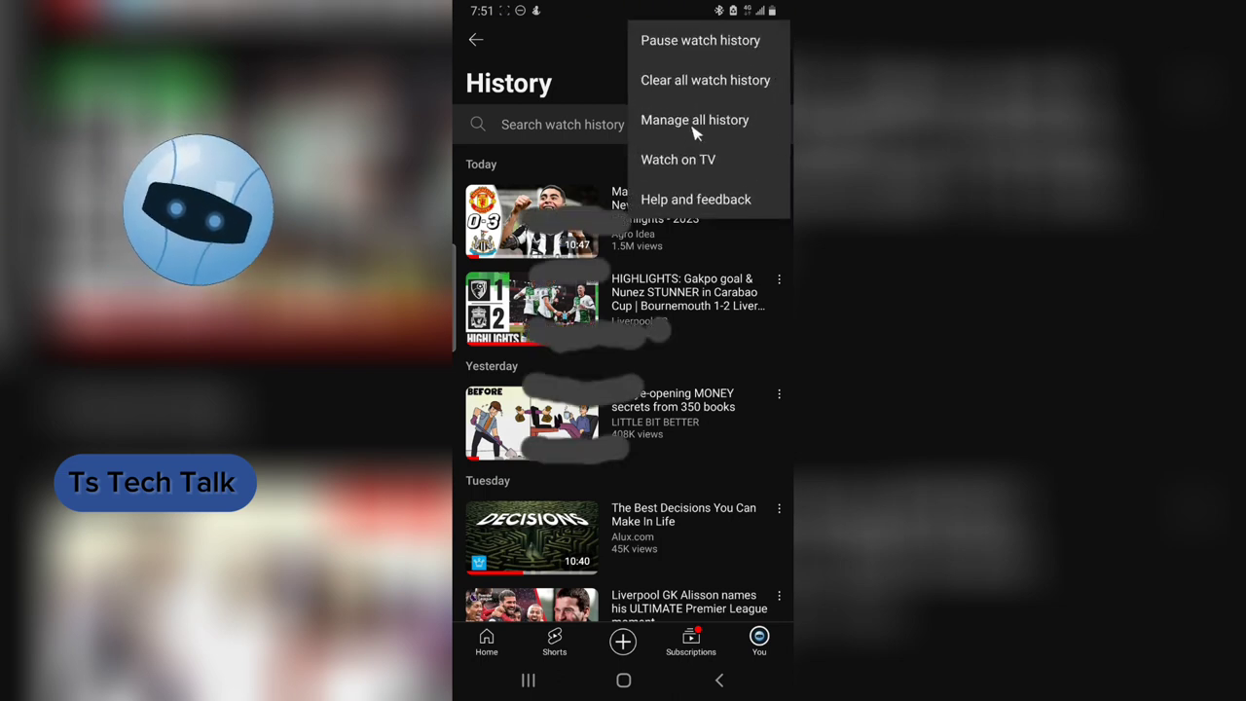
left_click(707, 130)
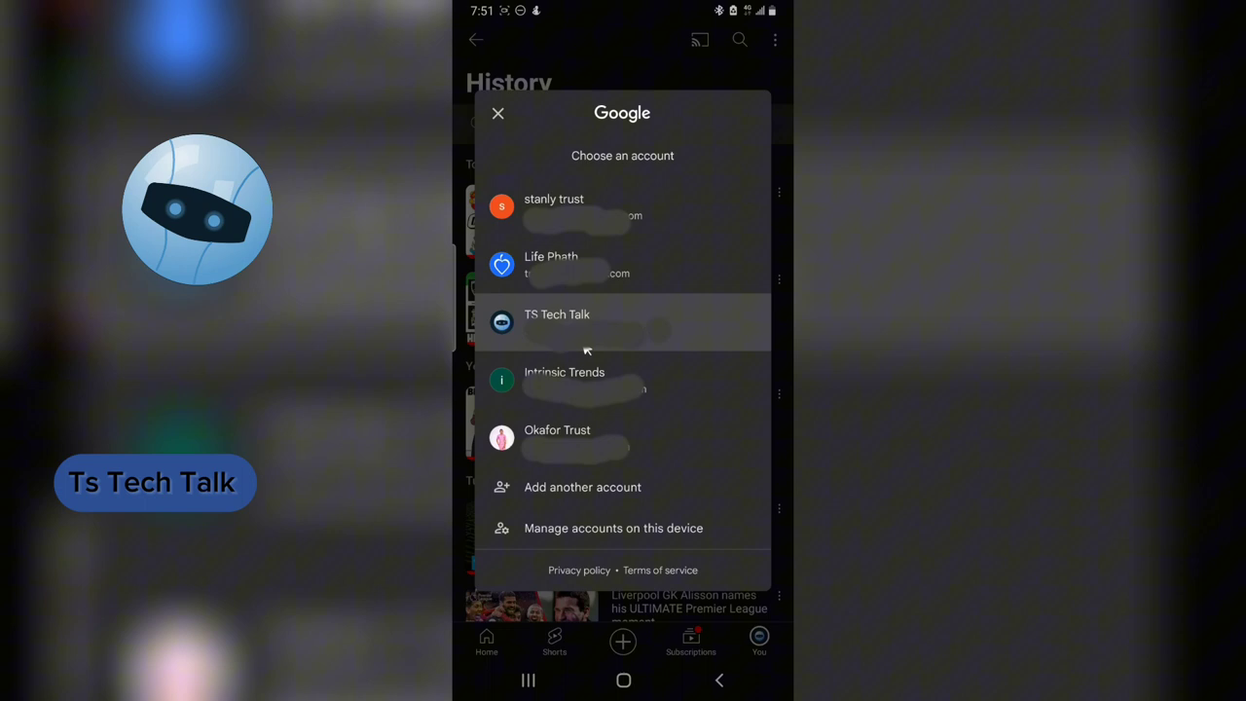
left_click(586, 349)
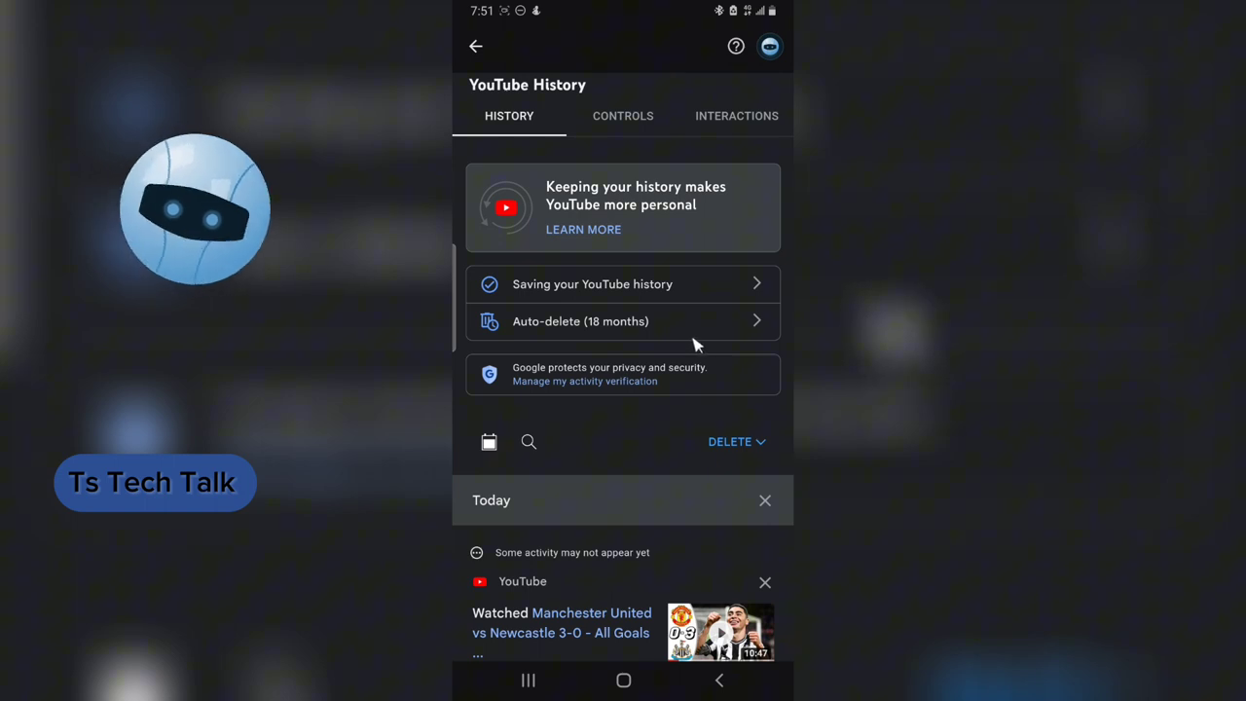
Step: Filter the YouTube history to show activity older than 01/11/2022
scroll(691, 415, "down", 2)
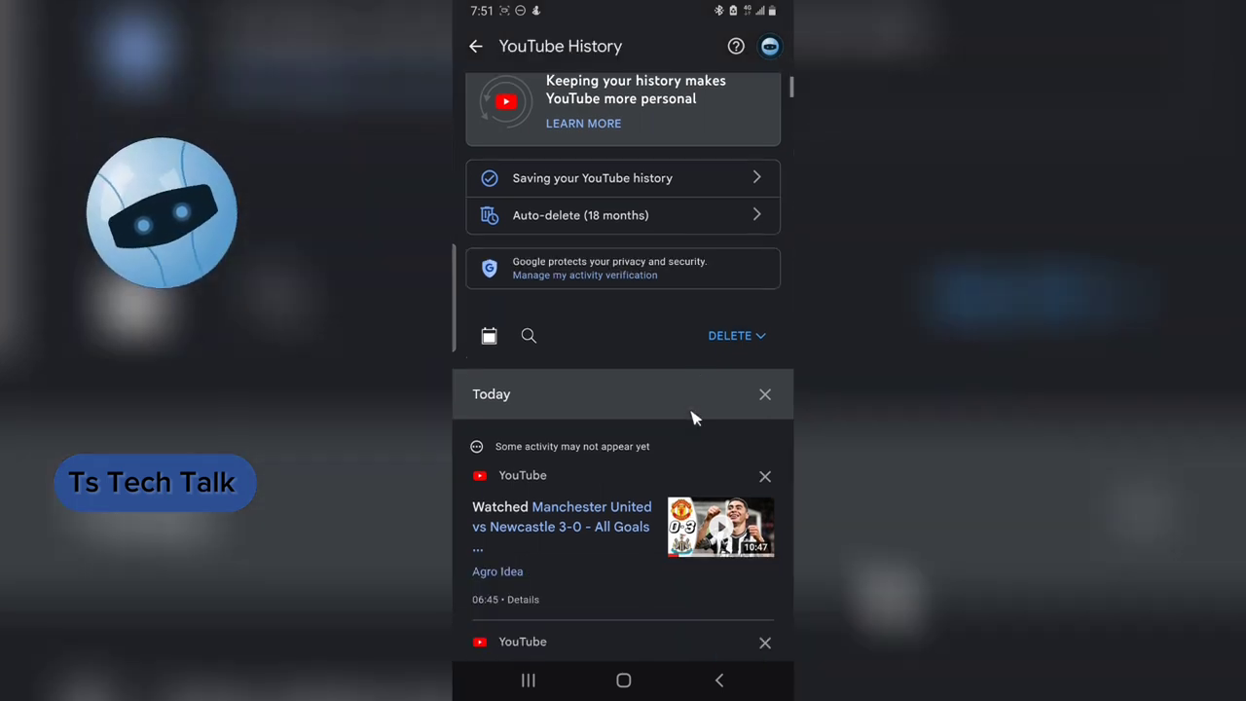
scroll(697, 420, "down", 1)
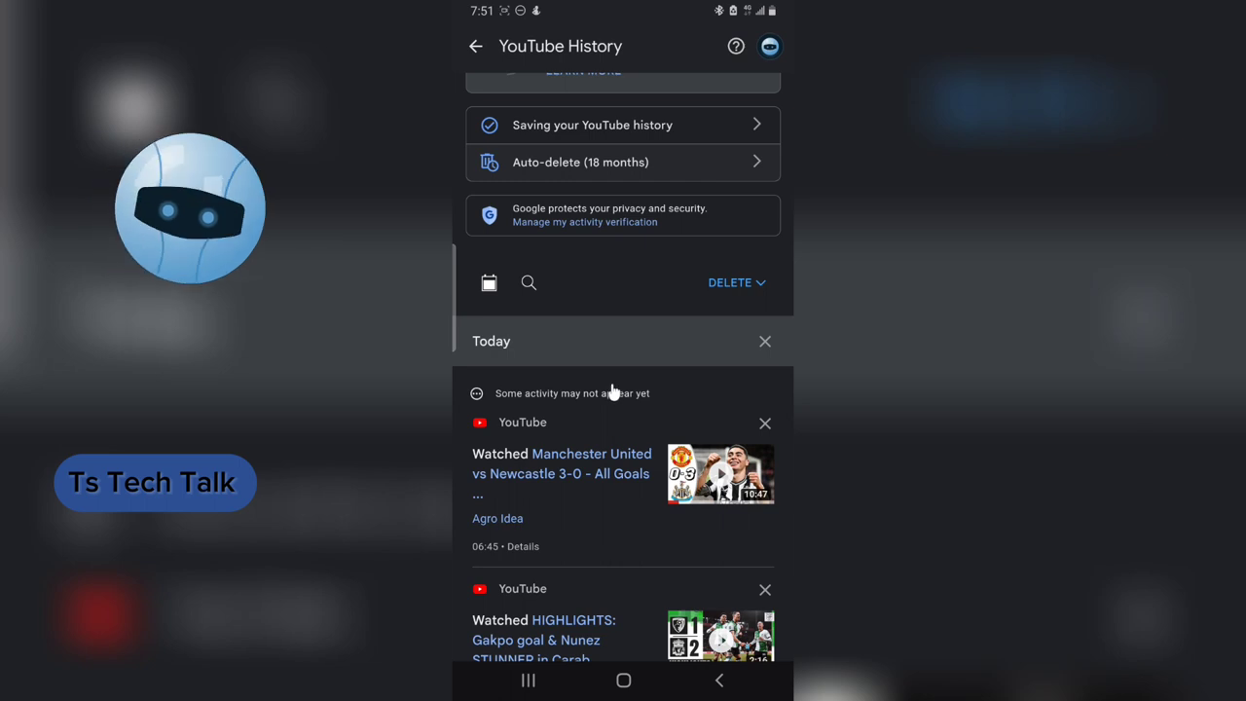
scroll(603, 326, "up", 1)
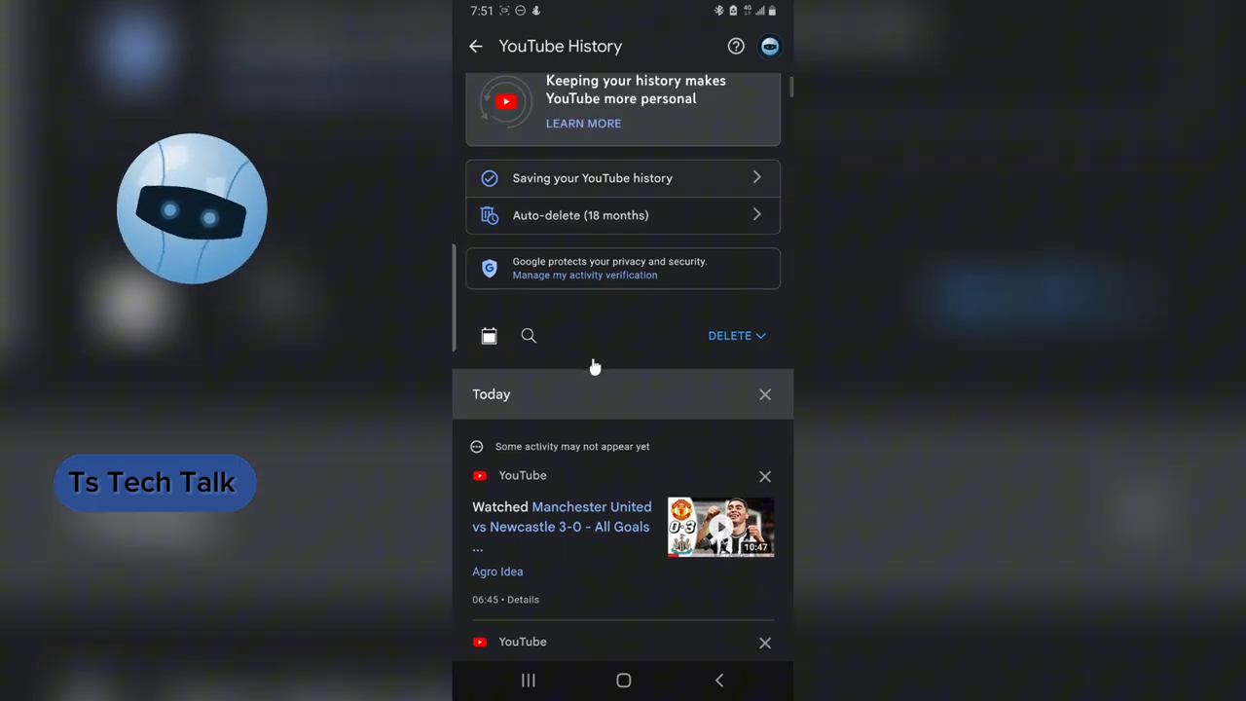
scroll(592, 362, "down", 1)
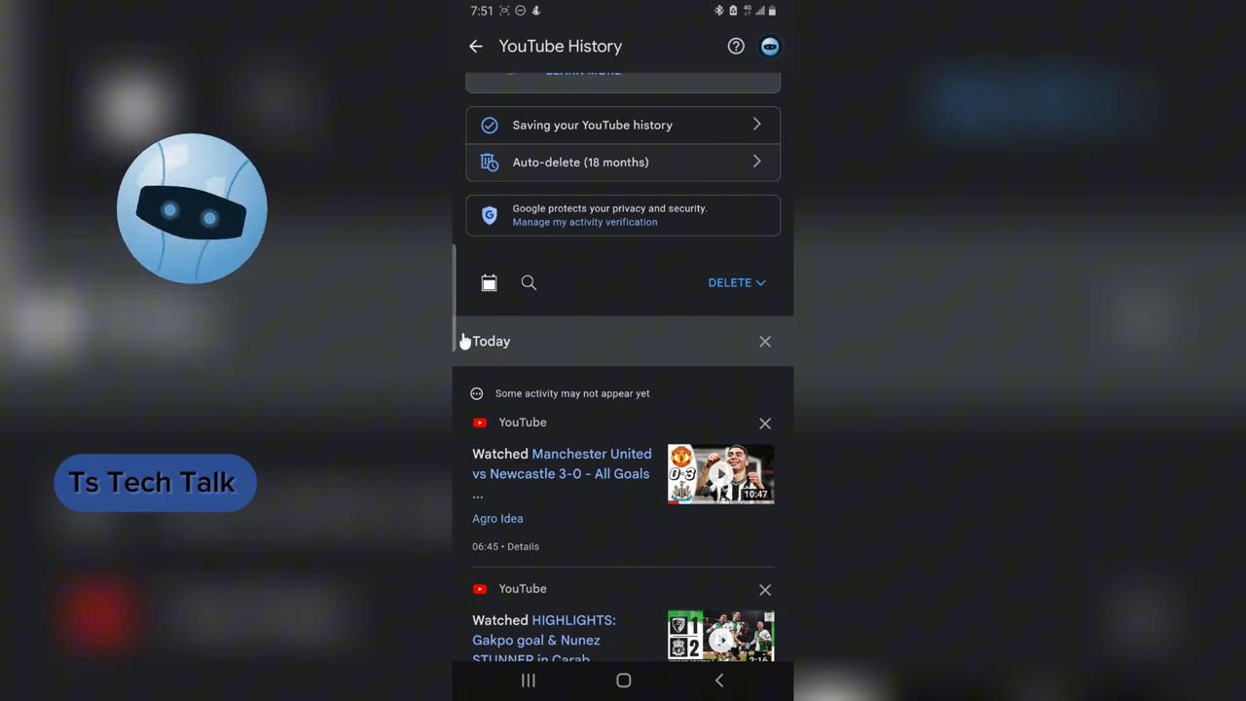
left_click(490, 286)
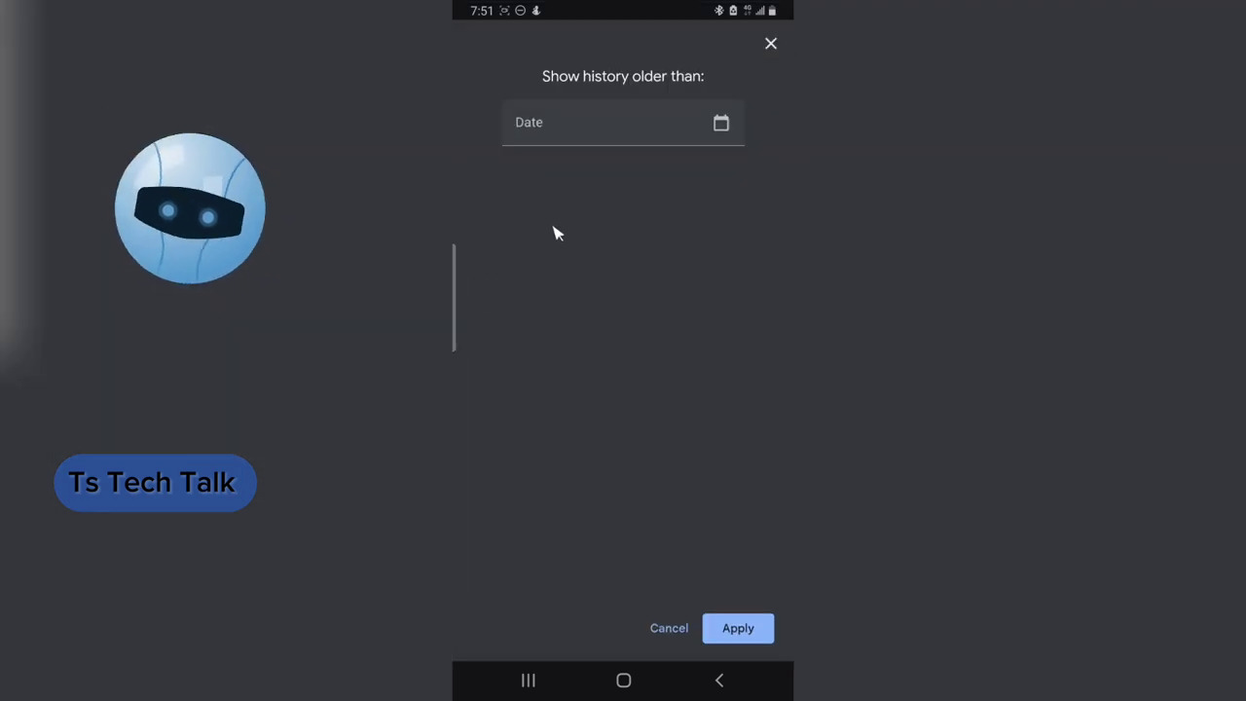
left_click(723, 136)
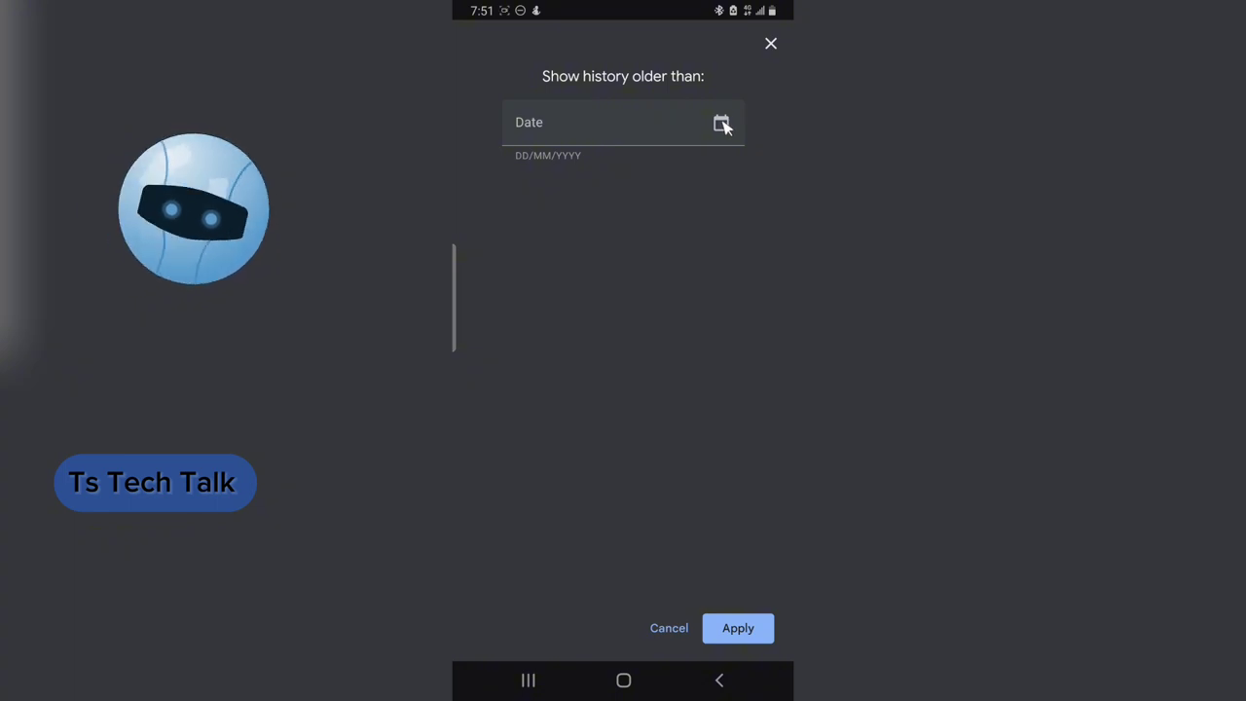
left_click(721, 123)
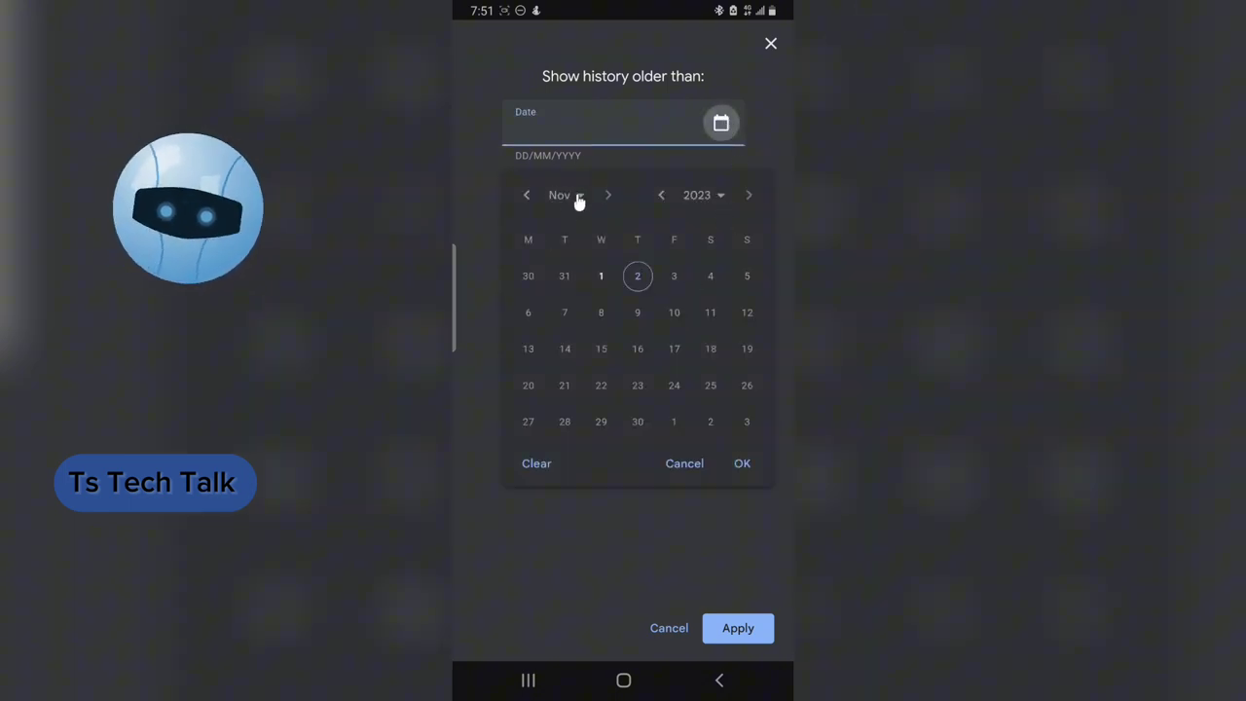
left_click(713, 197)
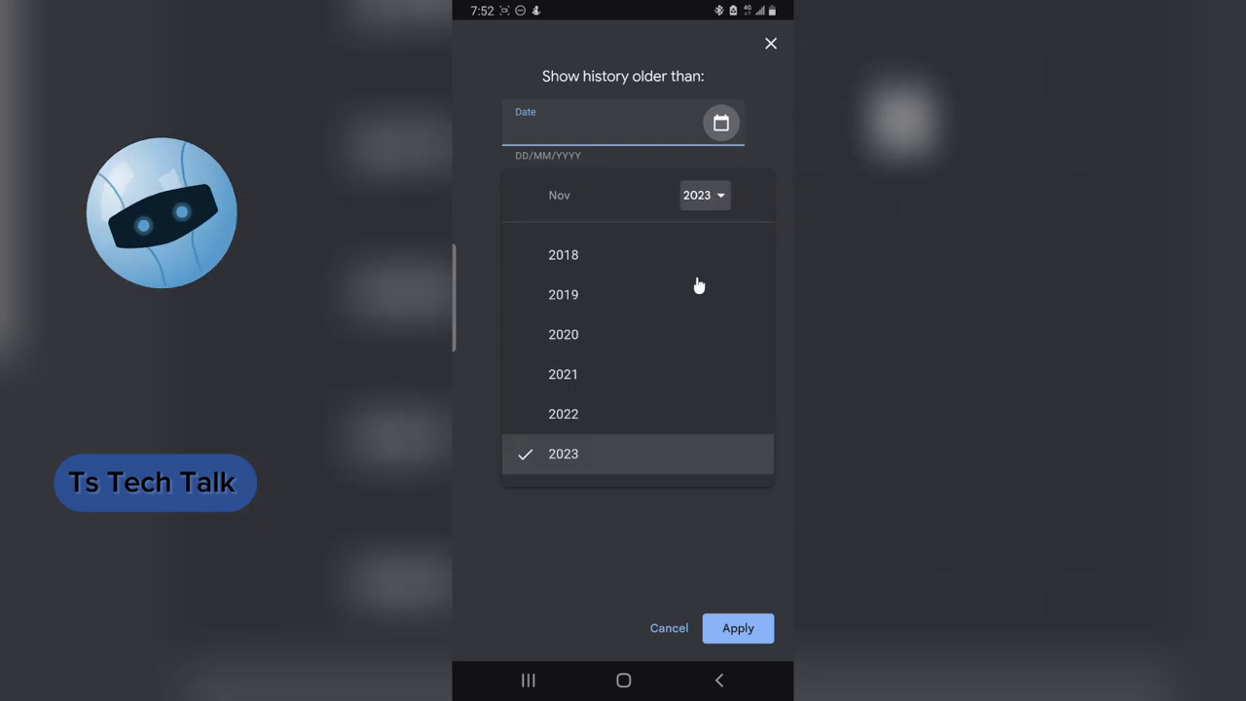
left_click(569, 414)
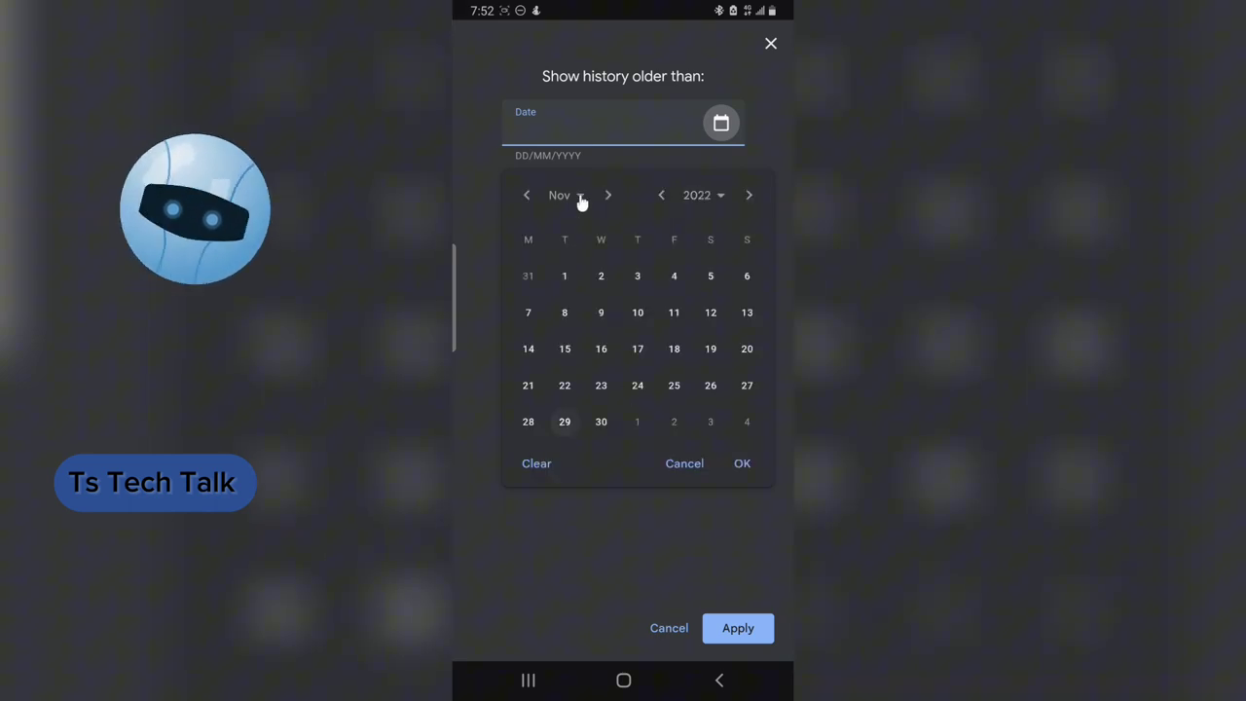
left_click(566, 278)
left_click(742, 464)
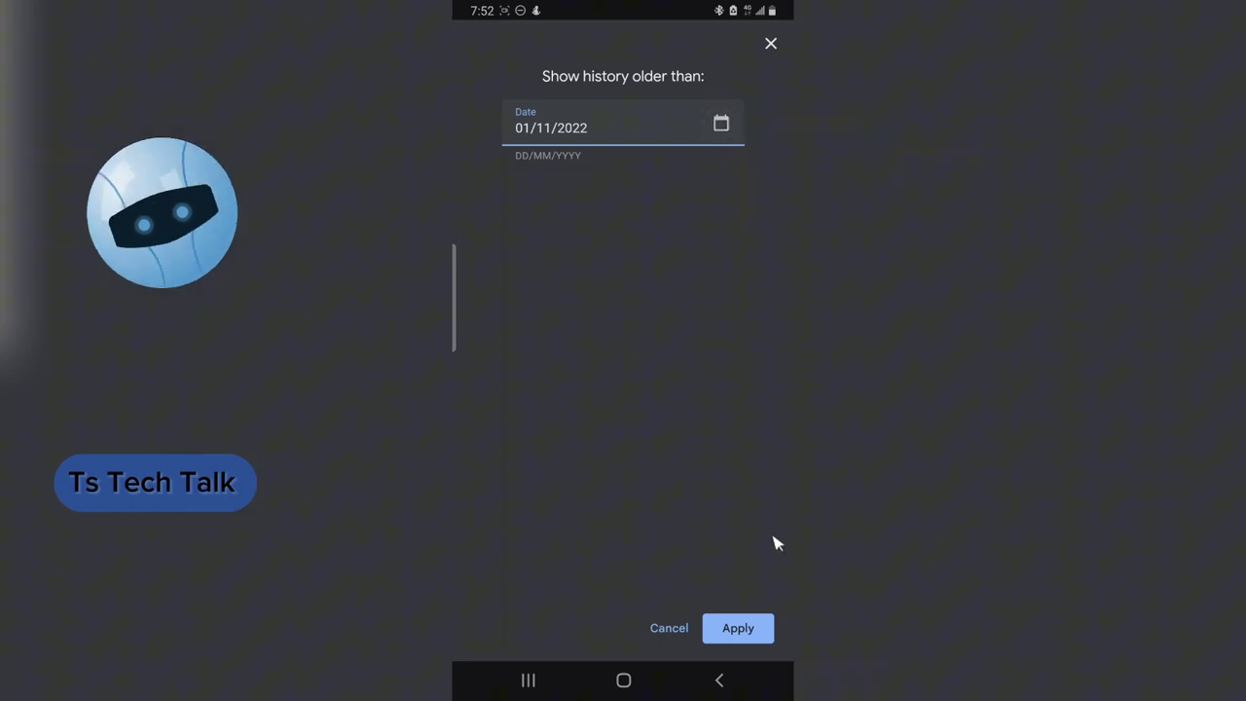
left_click(756, 630)
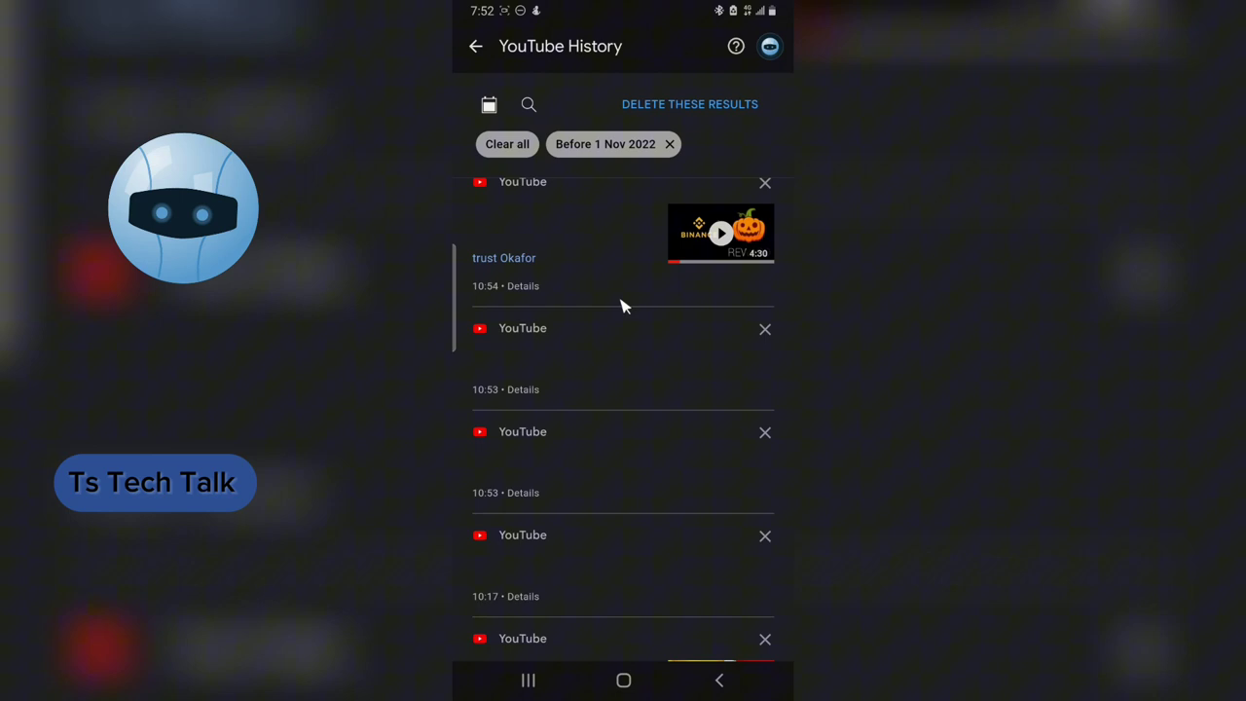
Step: Look through the watched videos and searches listed from 1 Nov 2022 back to 31 Oct 2022
left_click_drag(623, 306, 567, 458)
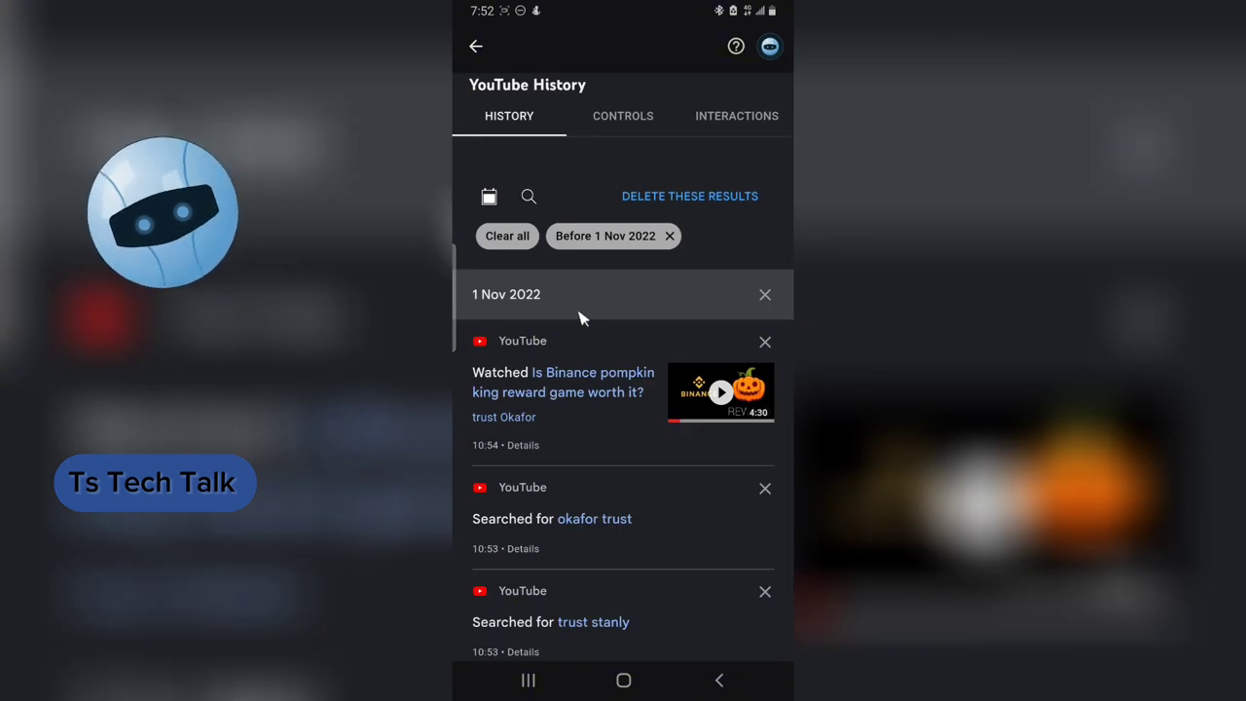
scroll(565, 403, "down", 2)
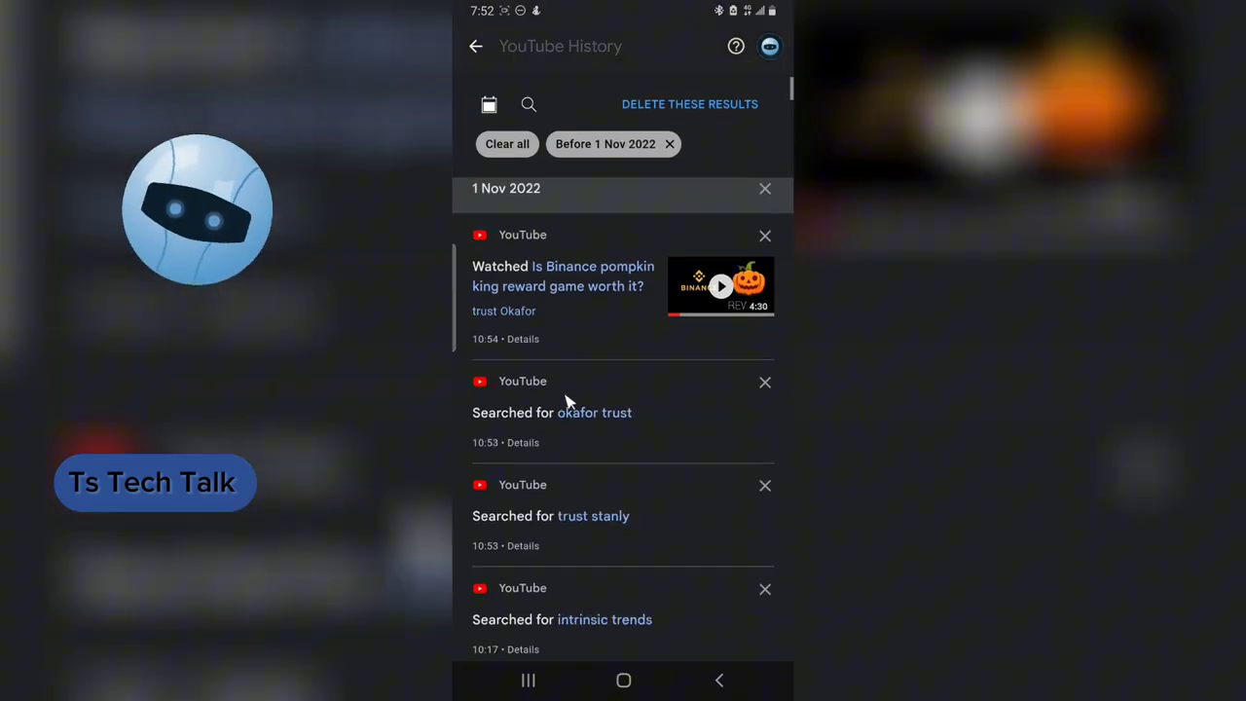
scroll(569, 403, "down", 2)
scroll(574, 405, "down", 2)
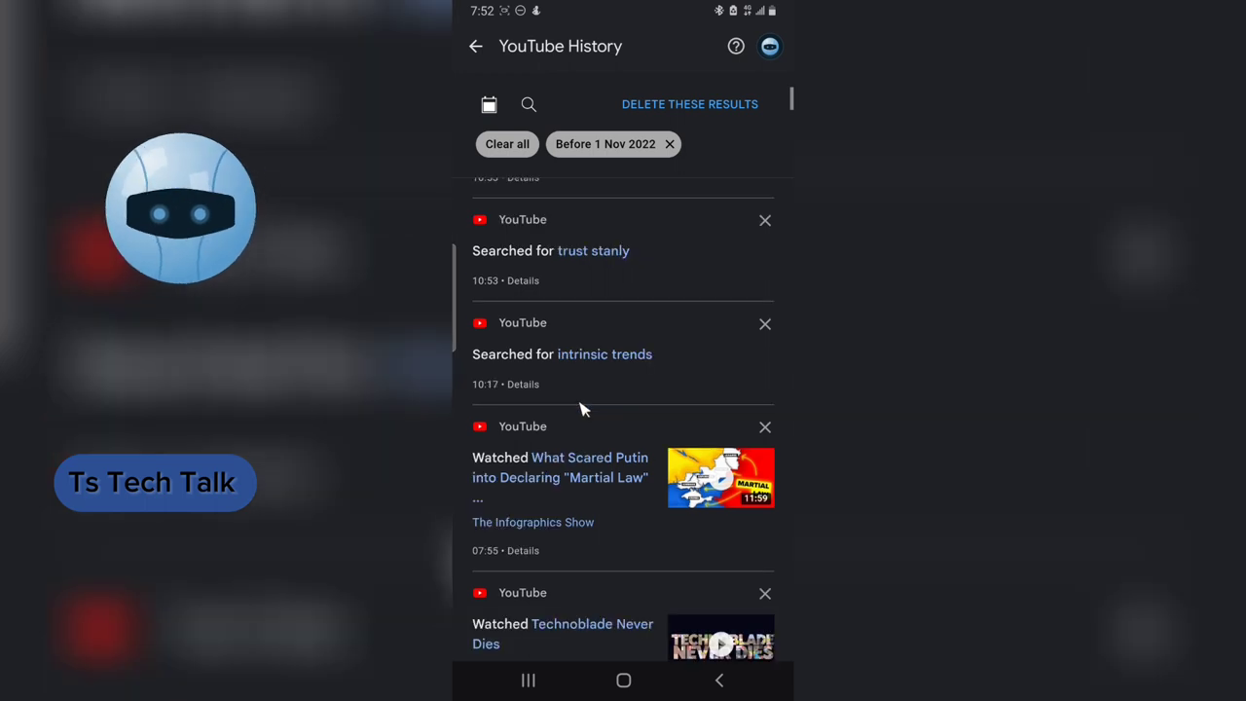
scroll(627, 361, "up", 4)
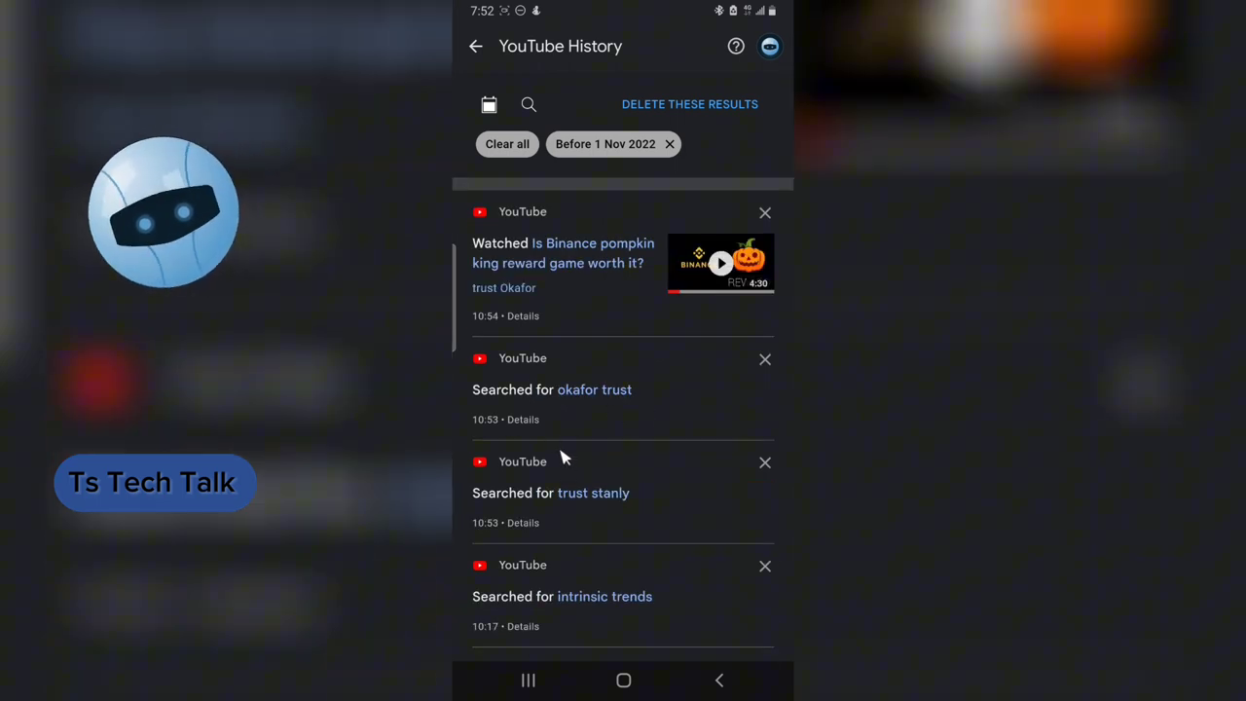
scroll(567, 361, "down", 1)
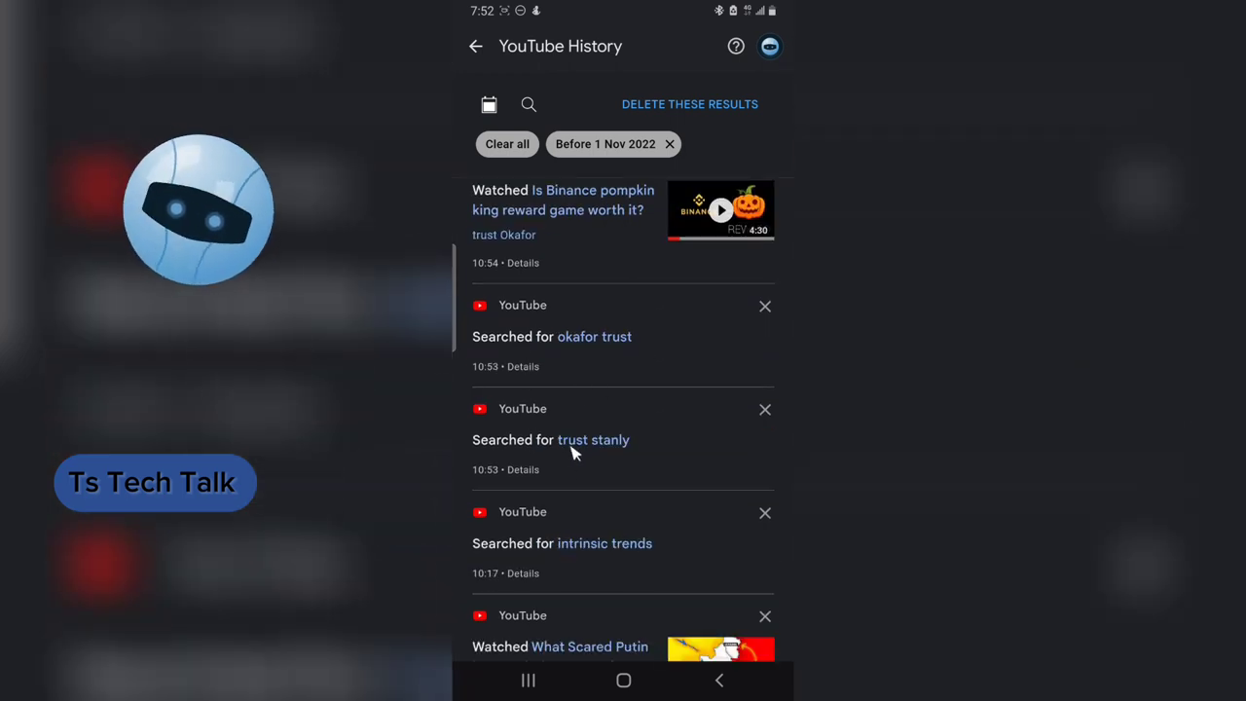
scroll(614, 446, "down", 1)
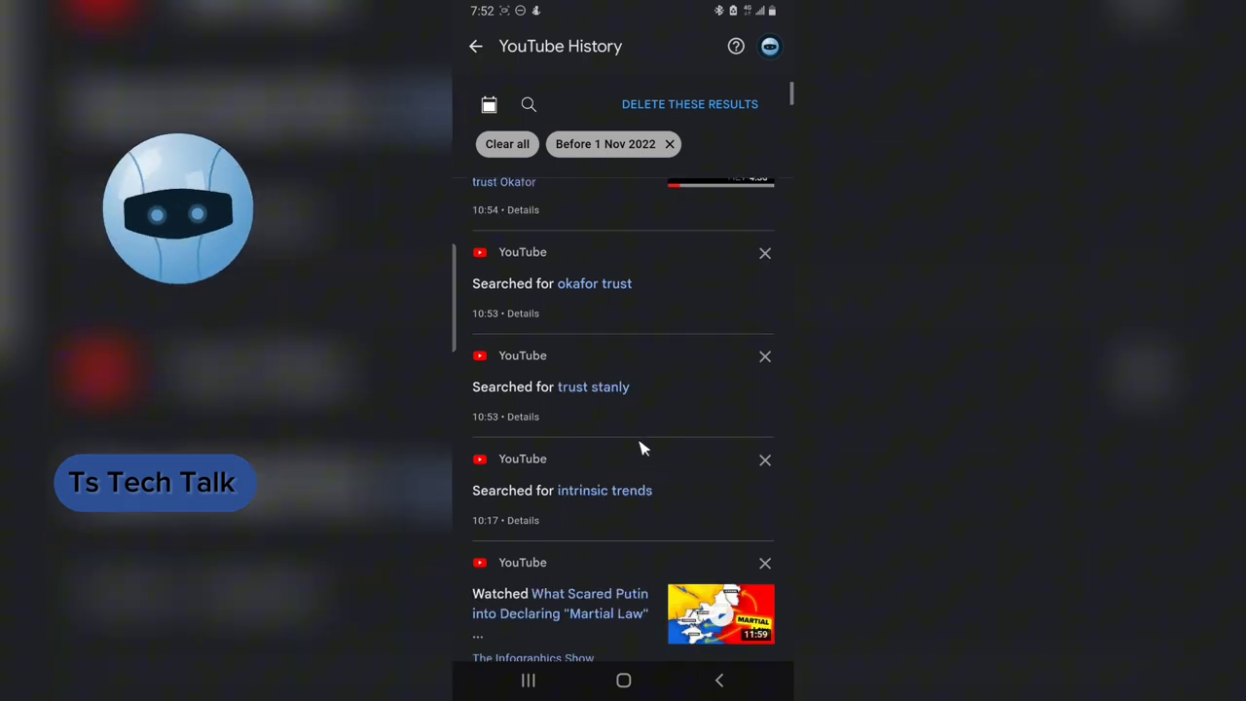
scroll(614, 448, "down", 1)
scroll(636, 481, "down", 2)
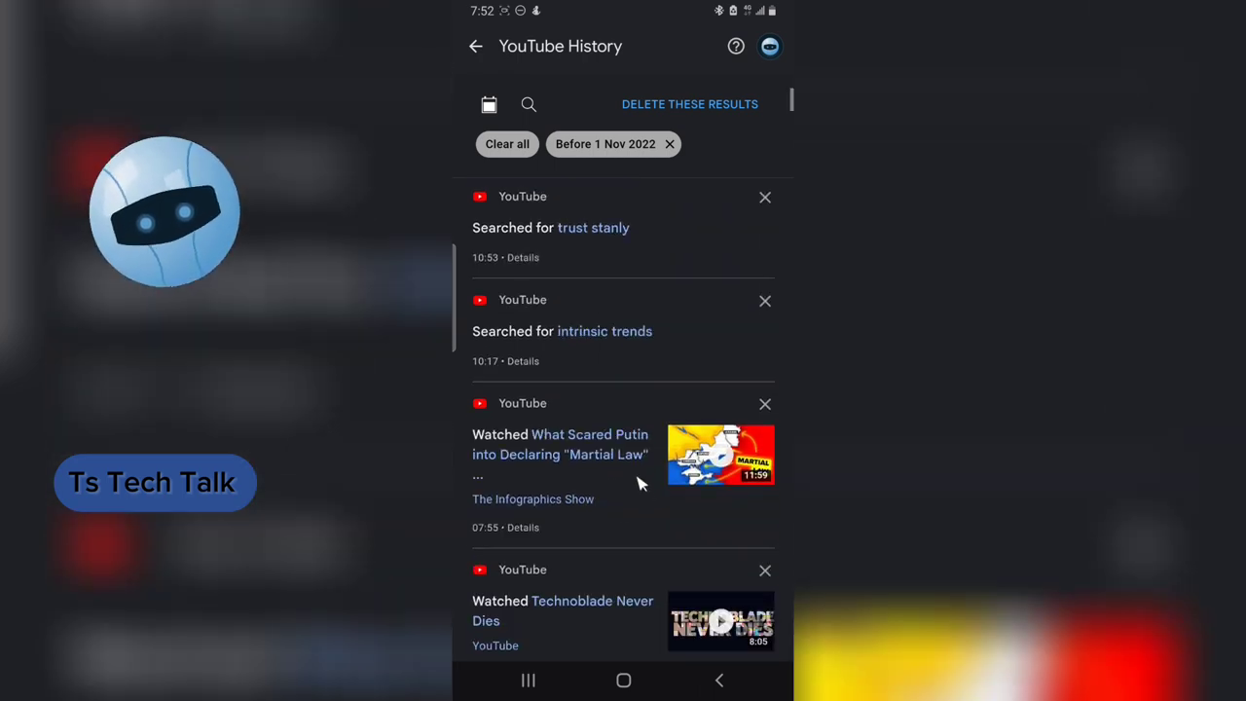
scroll(707, 465, "down", 10)
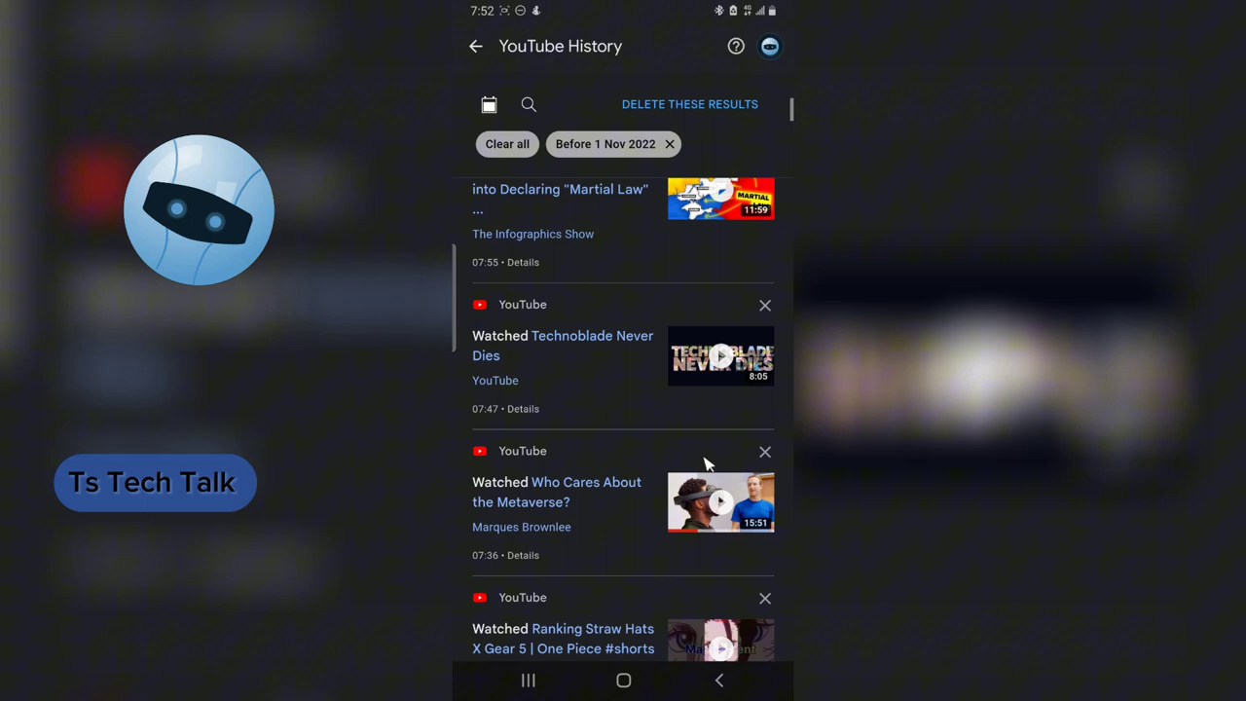
scroll(706, 466, "down", 9)
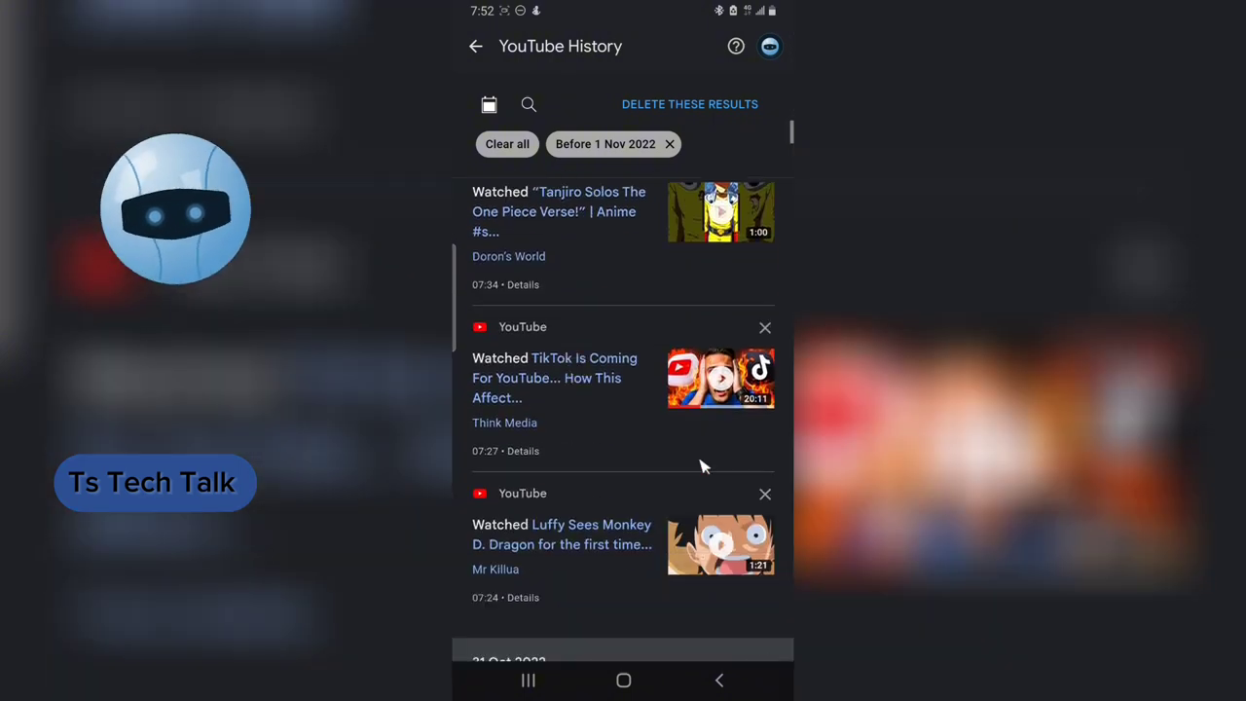
scroll(698, 466, "down", 2)
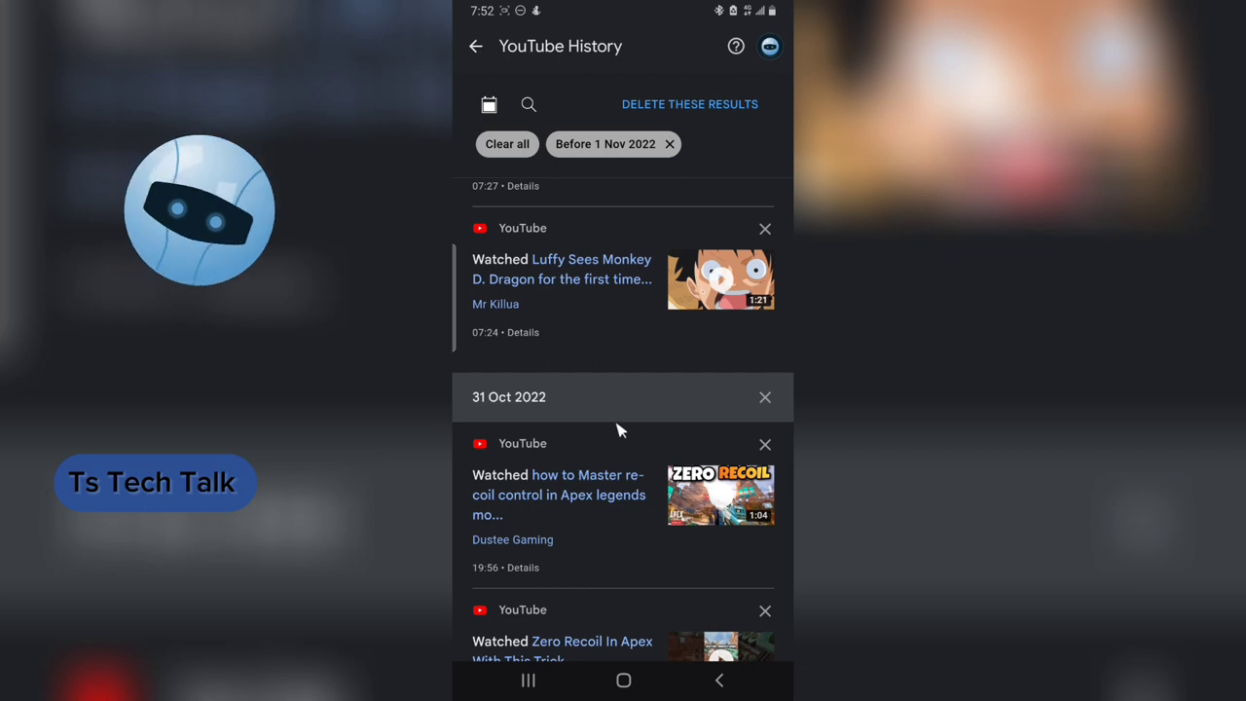
scroll(619, 430, "up", 15)
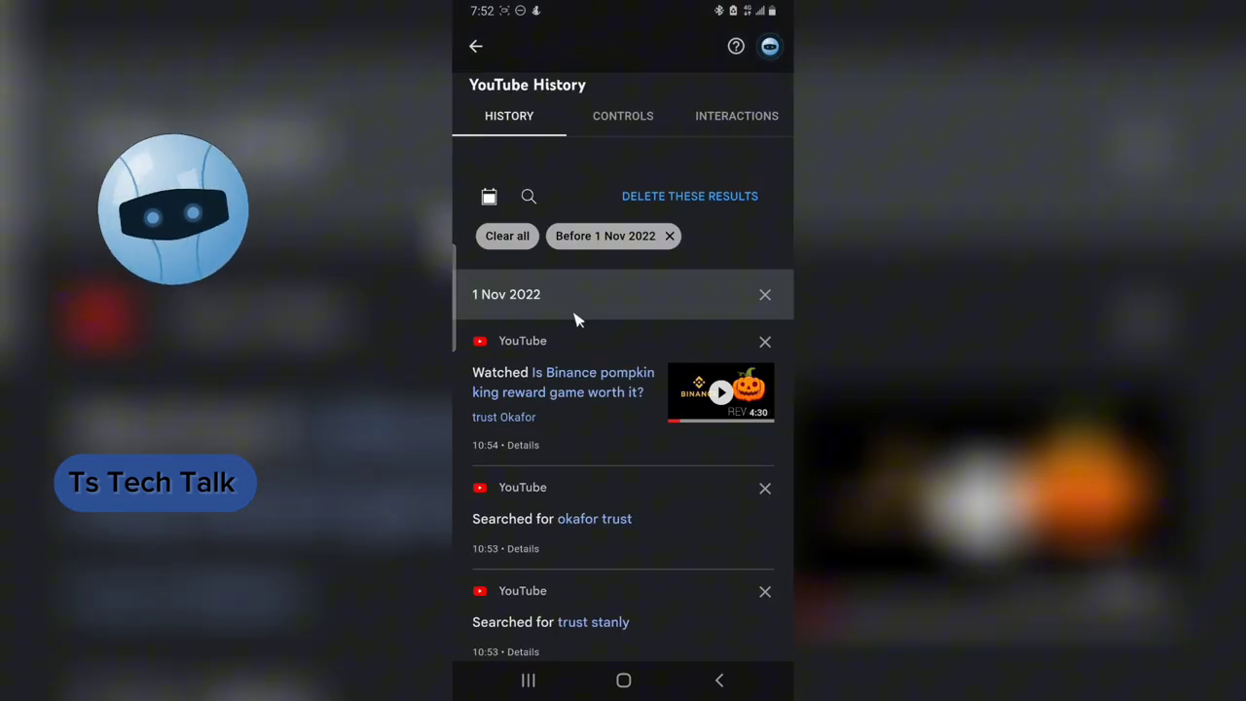
Step: Check the history for activity older than 01/11/2021 using the date filter, and remove that filter
left_click(488, 199)
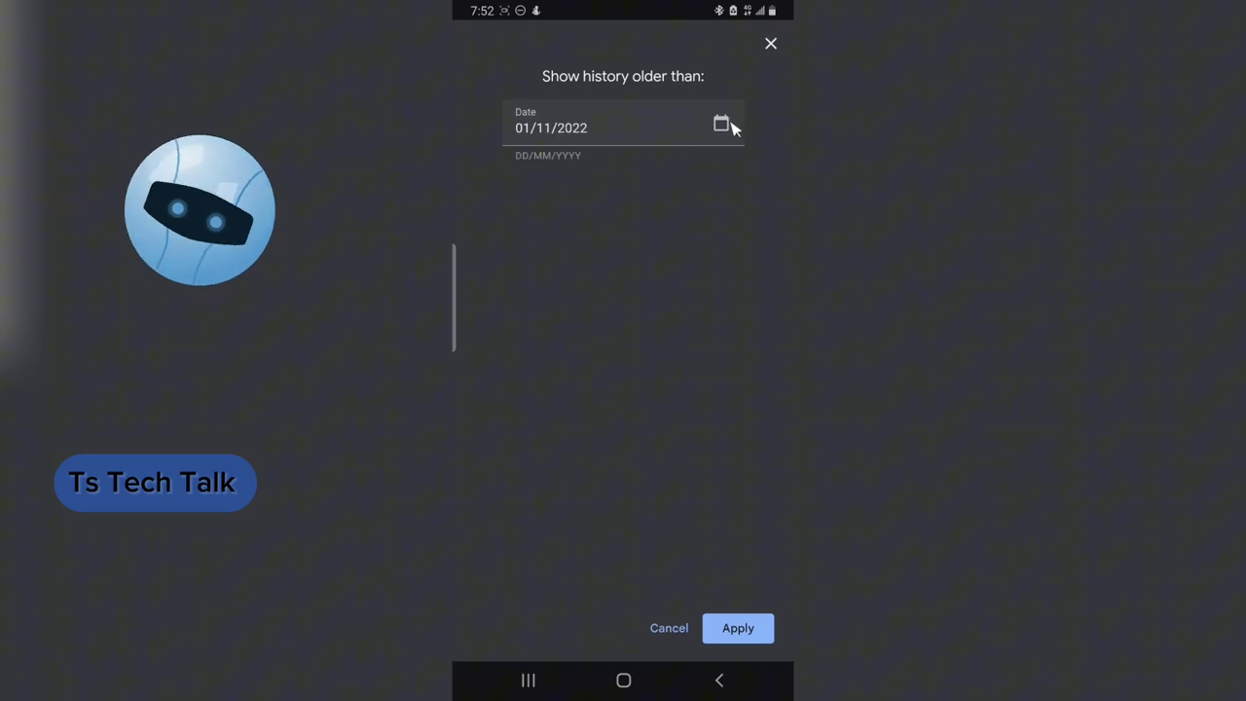
left_click(723, 133)
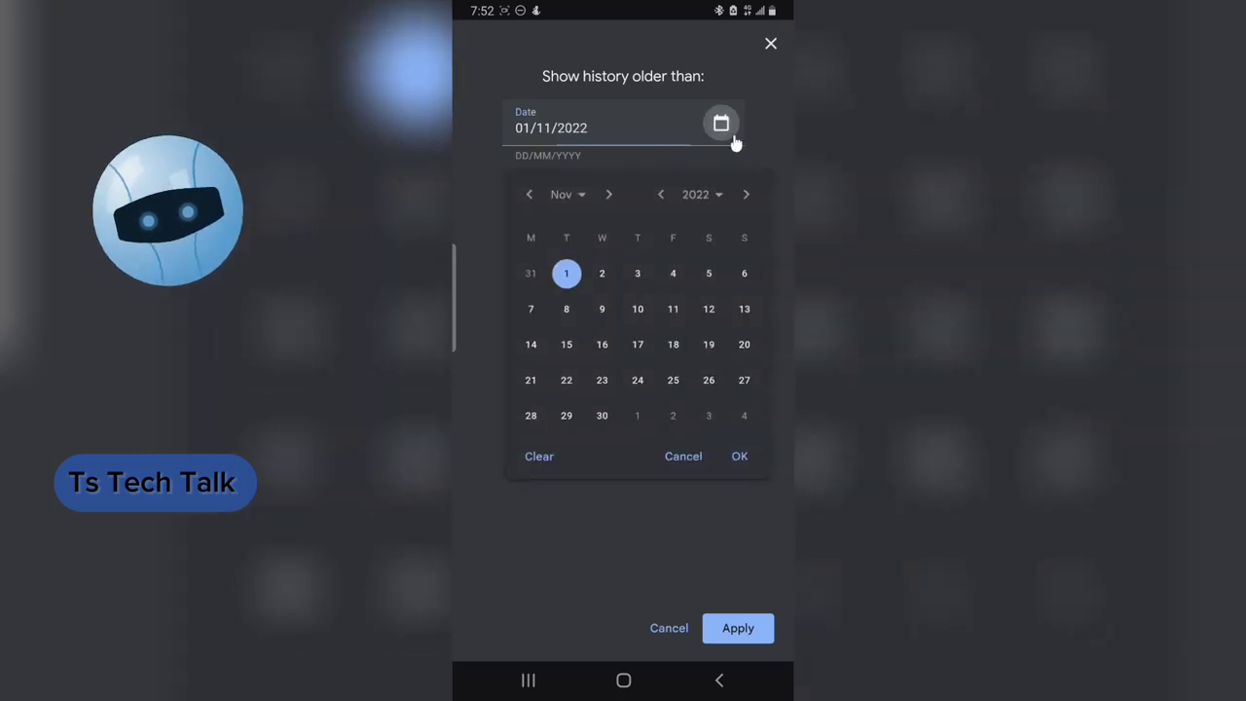
left_click(720, 204)
left_click(568, 374)
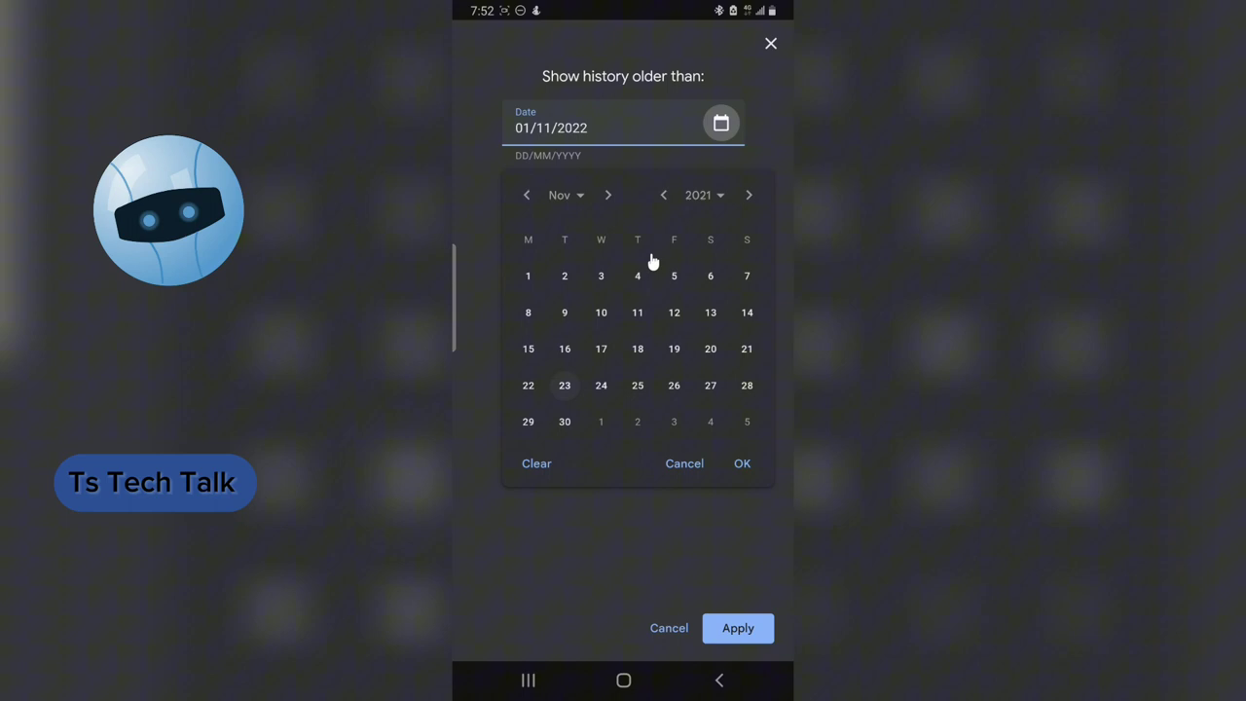
left_click(528, 276)
left_click(741, 465)
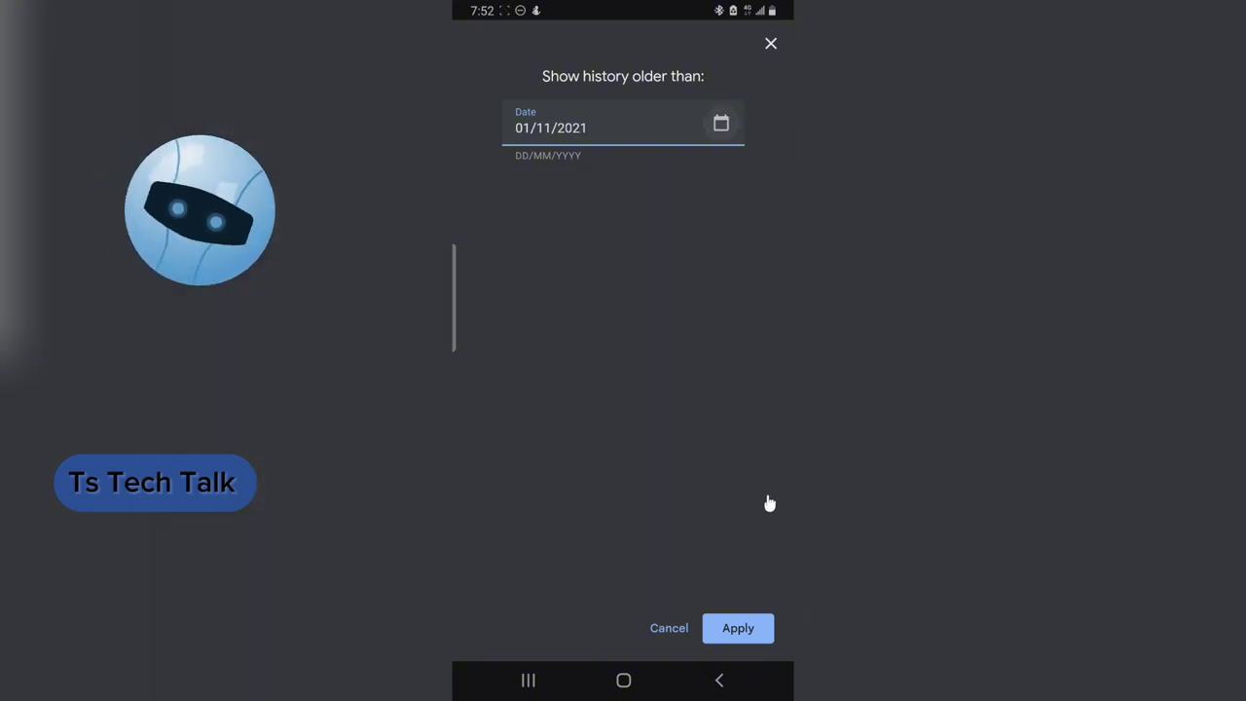
left_click(737, 628)
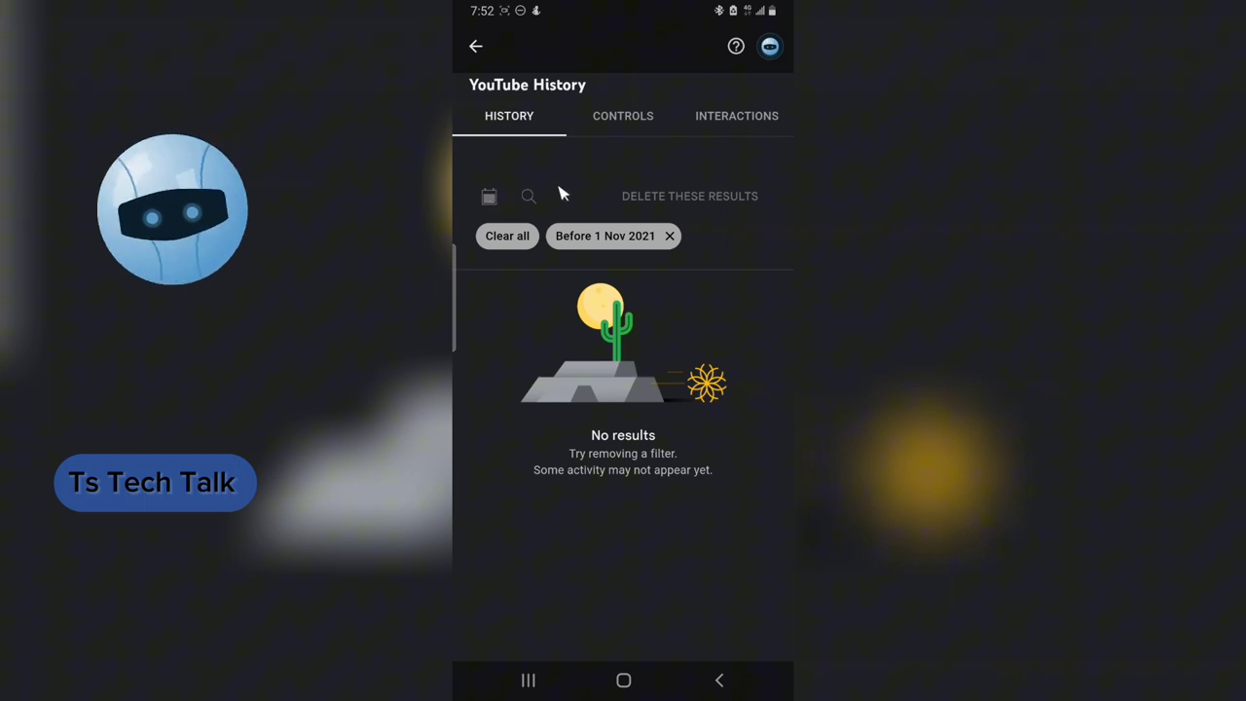
left_click(668, 236)
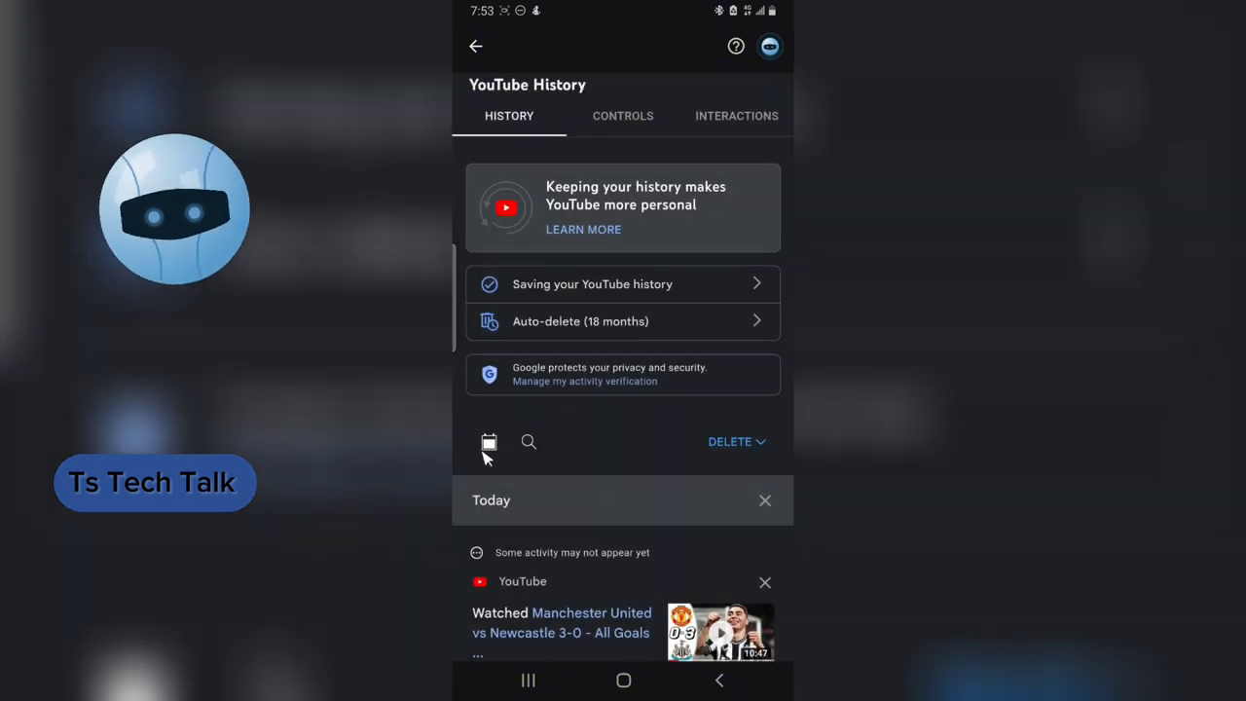
Step: Filter the YouTube history to show activity older than 01/12/2022
left_click(490, 442)
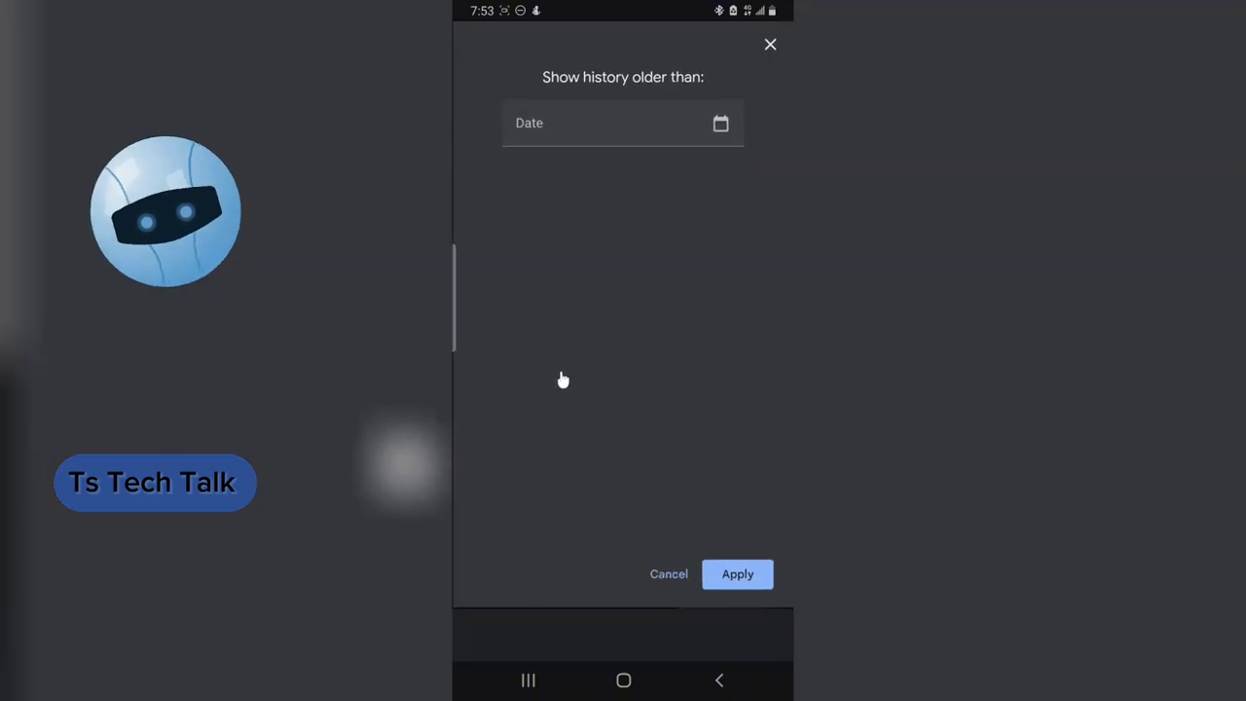
left_click(724, 125)
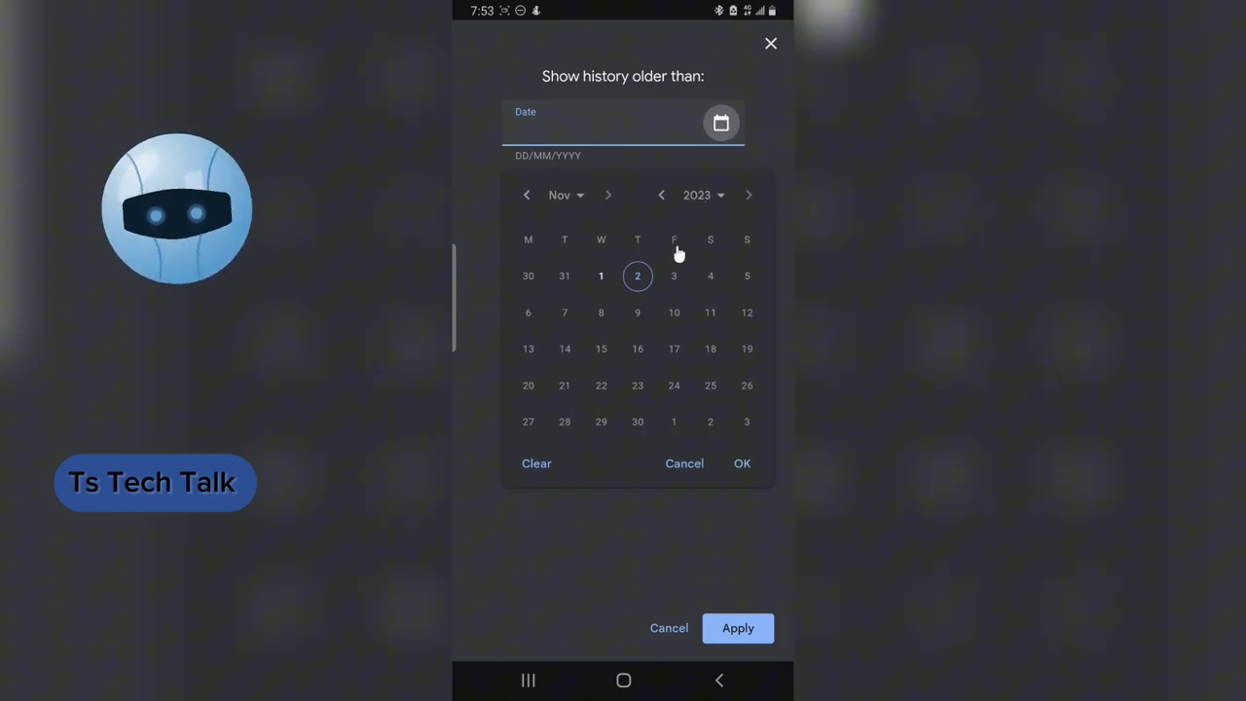
left_click(721, 197)
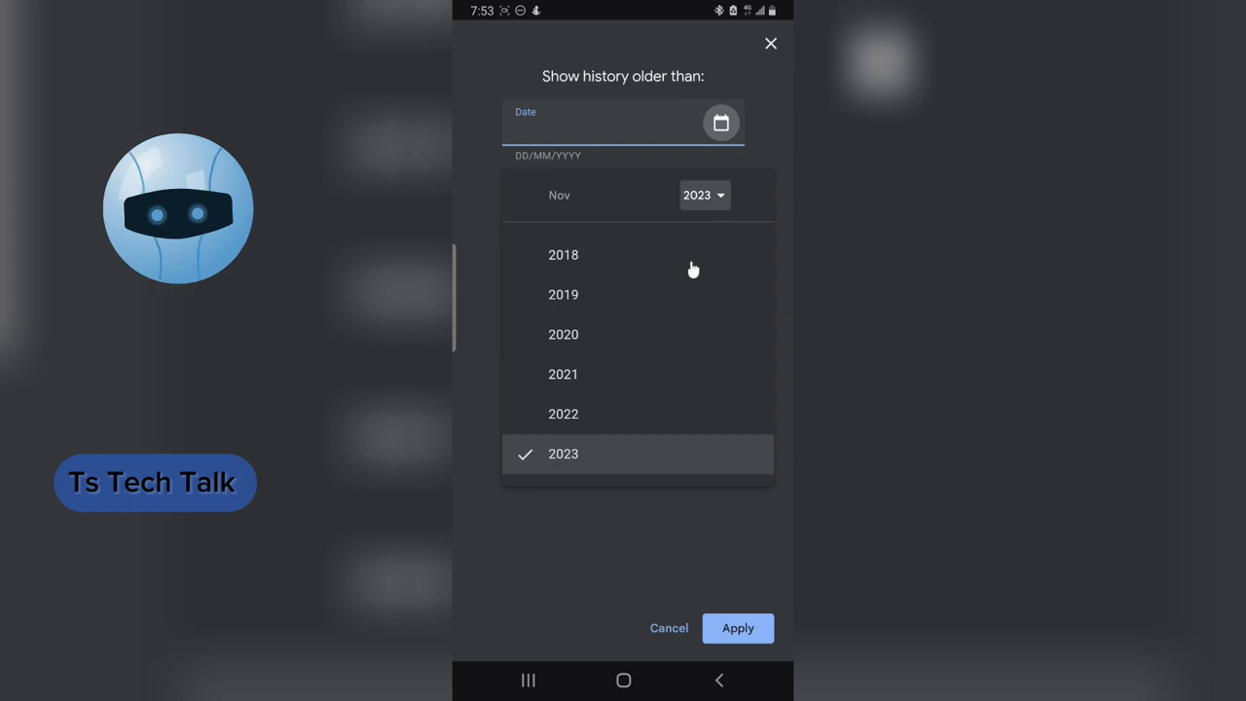
left_click(584, 415)
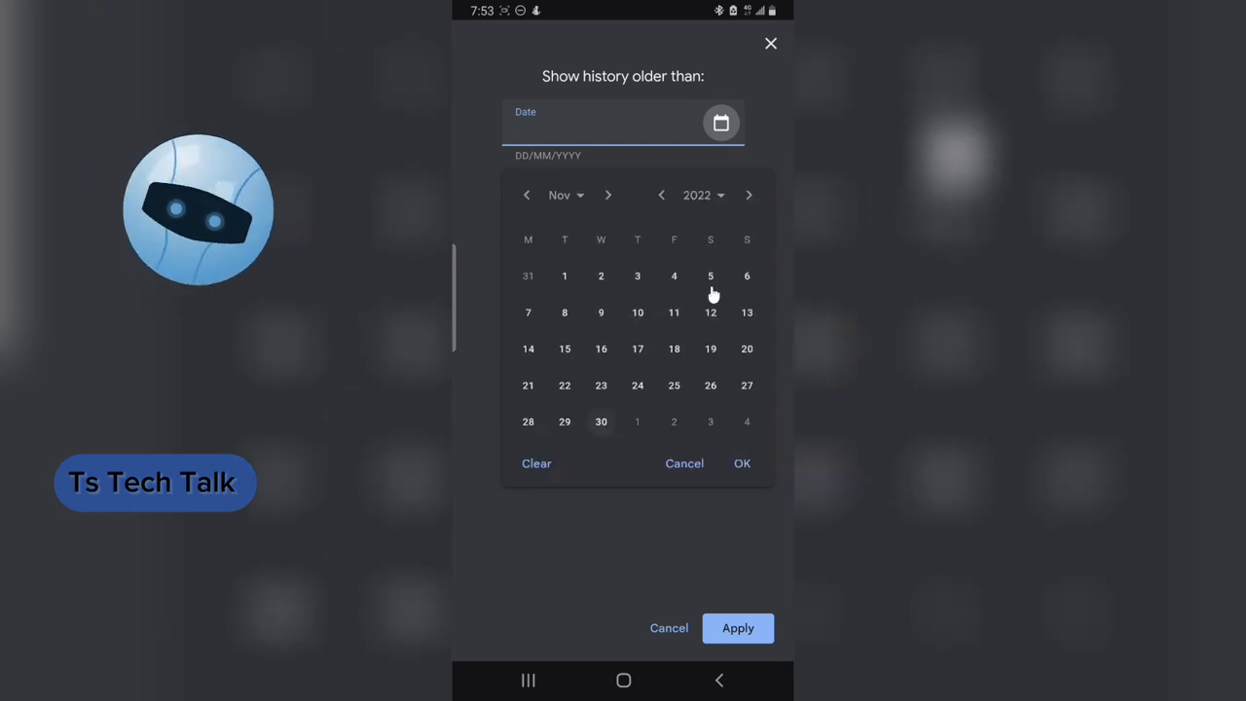
left_click(579, 200)
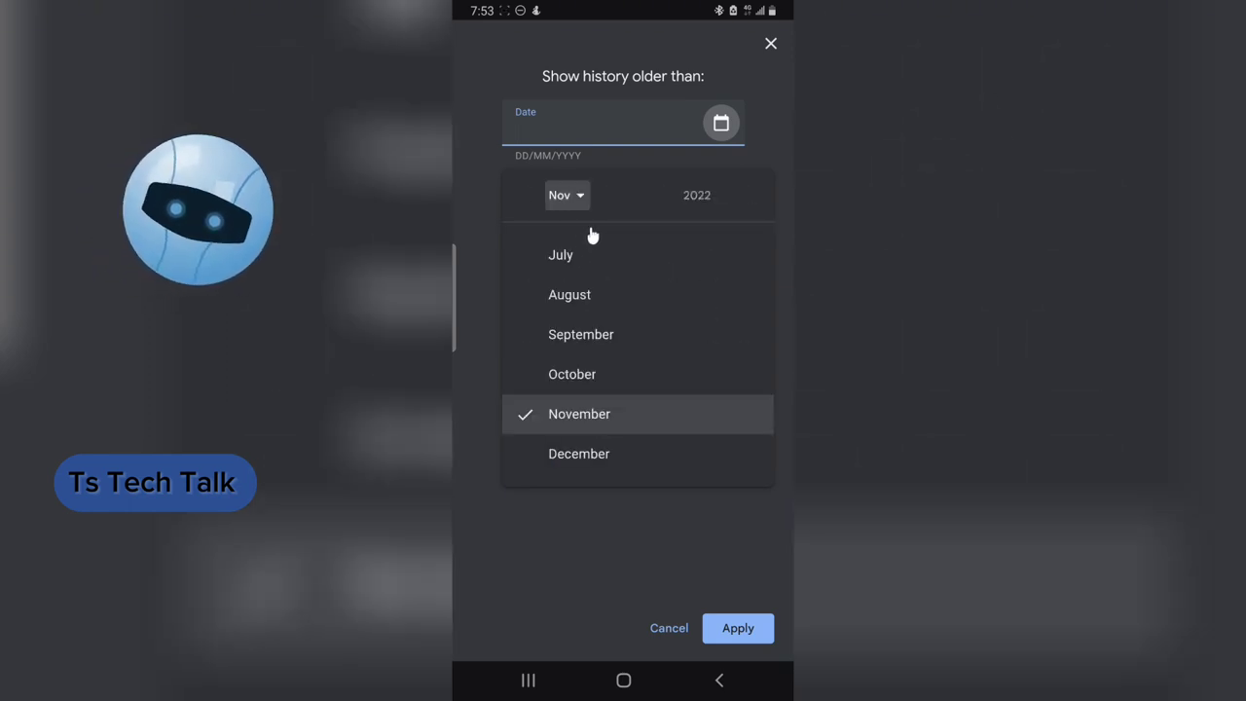
left_click(578, 452)
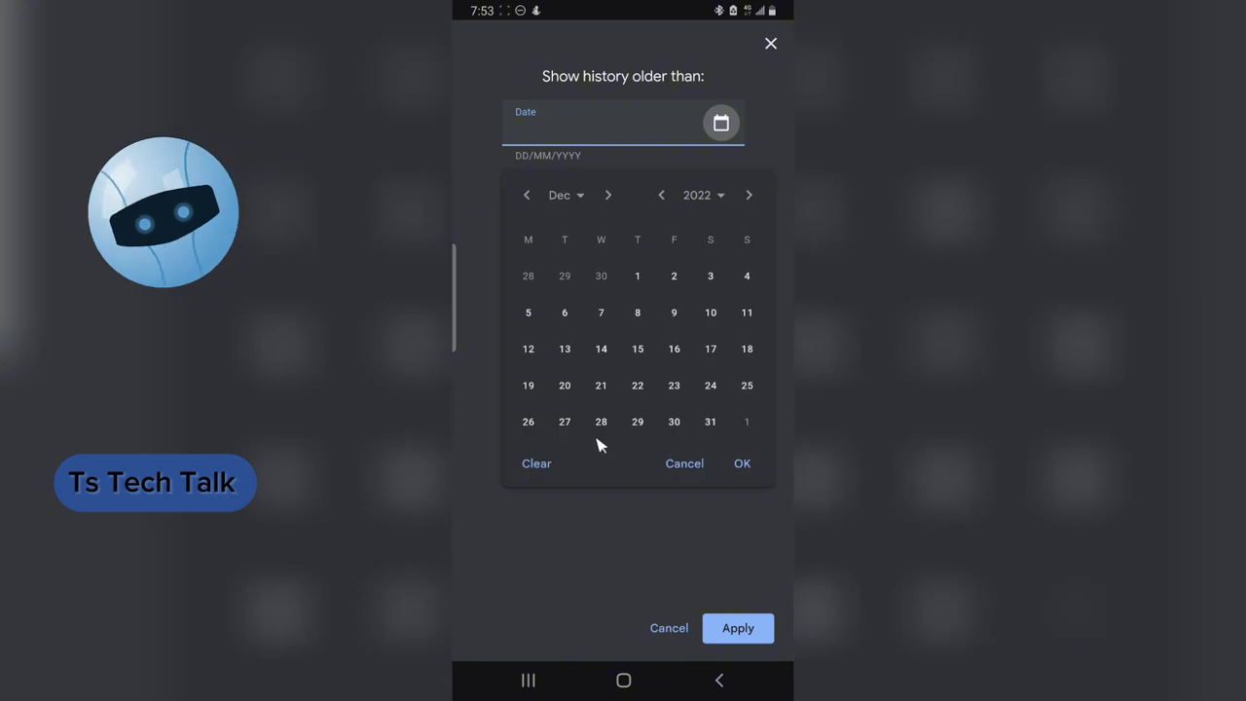
left_click(634, 277)
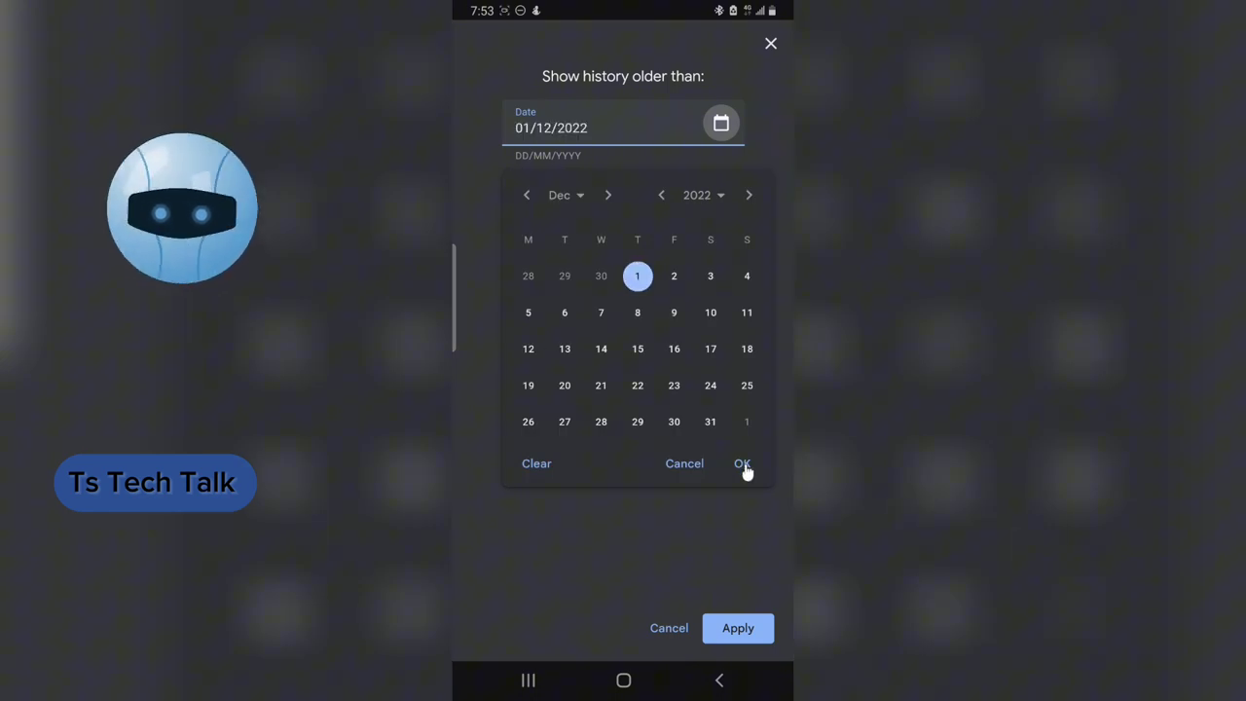
left_click(743, 465)
left_click(737, 629)
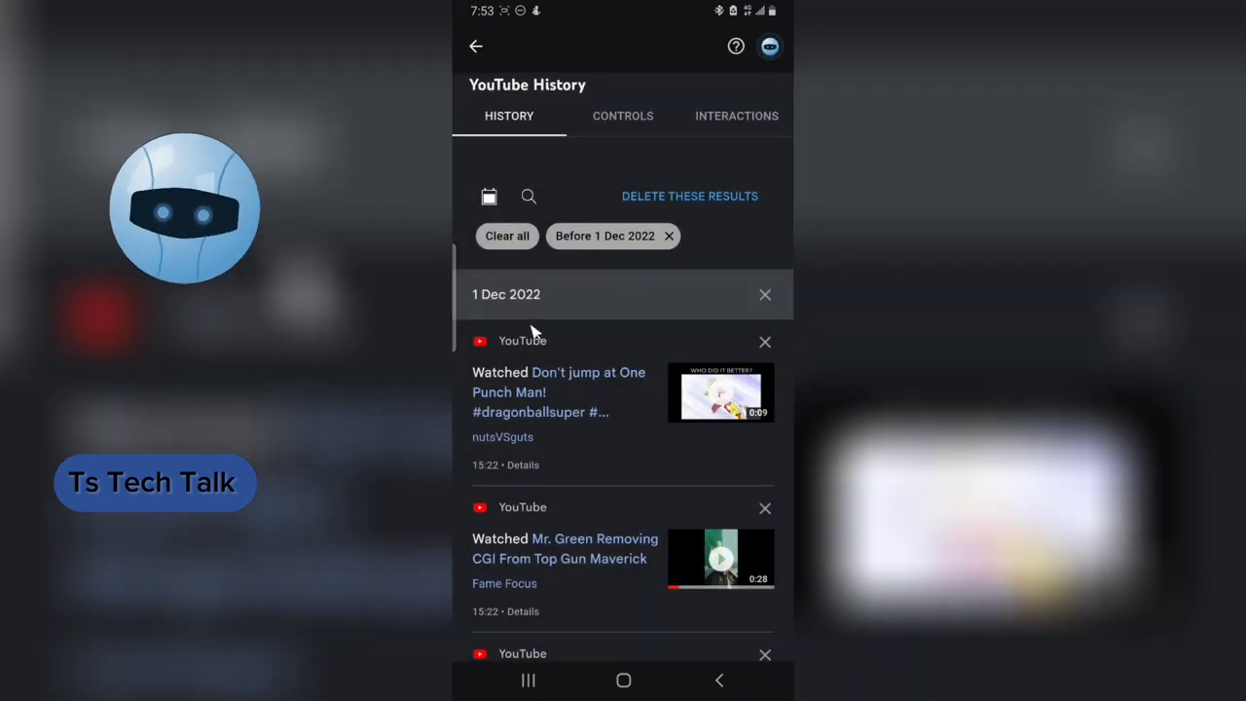
Step: Look through the activity listed from 1 Dec 2022 backwards and remove the date filter
scroll(534, 334, "down", 1)
scroll(533, 331, "up", 1)
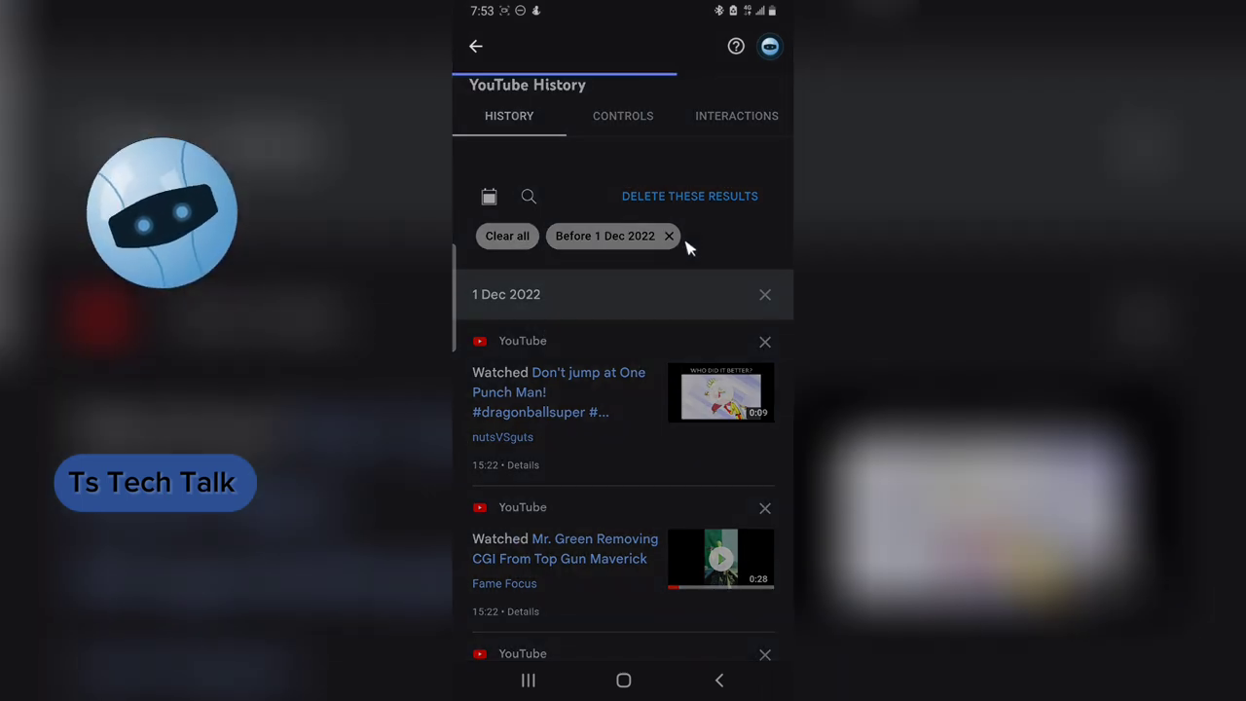
left_click(671, 238)
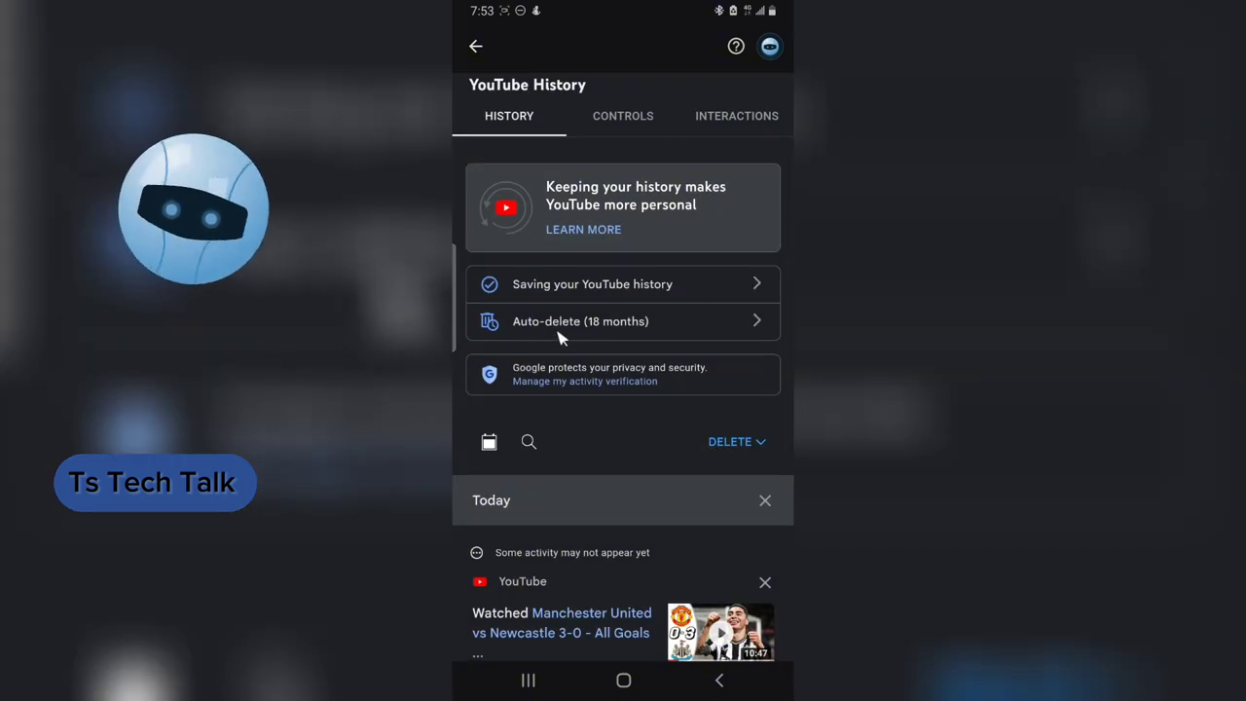
Step: Review the auto-delete options for the YouTube history and close them without making a change
left_click(627, 333)
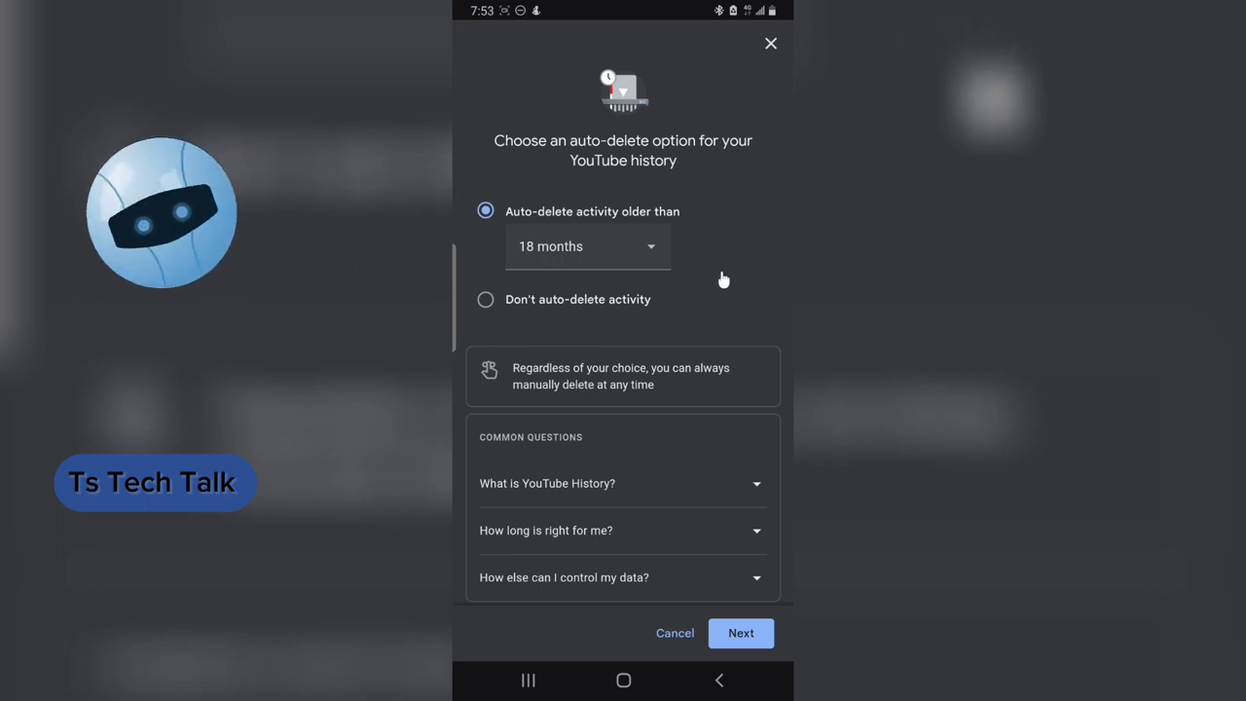
left_click(686, 635)
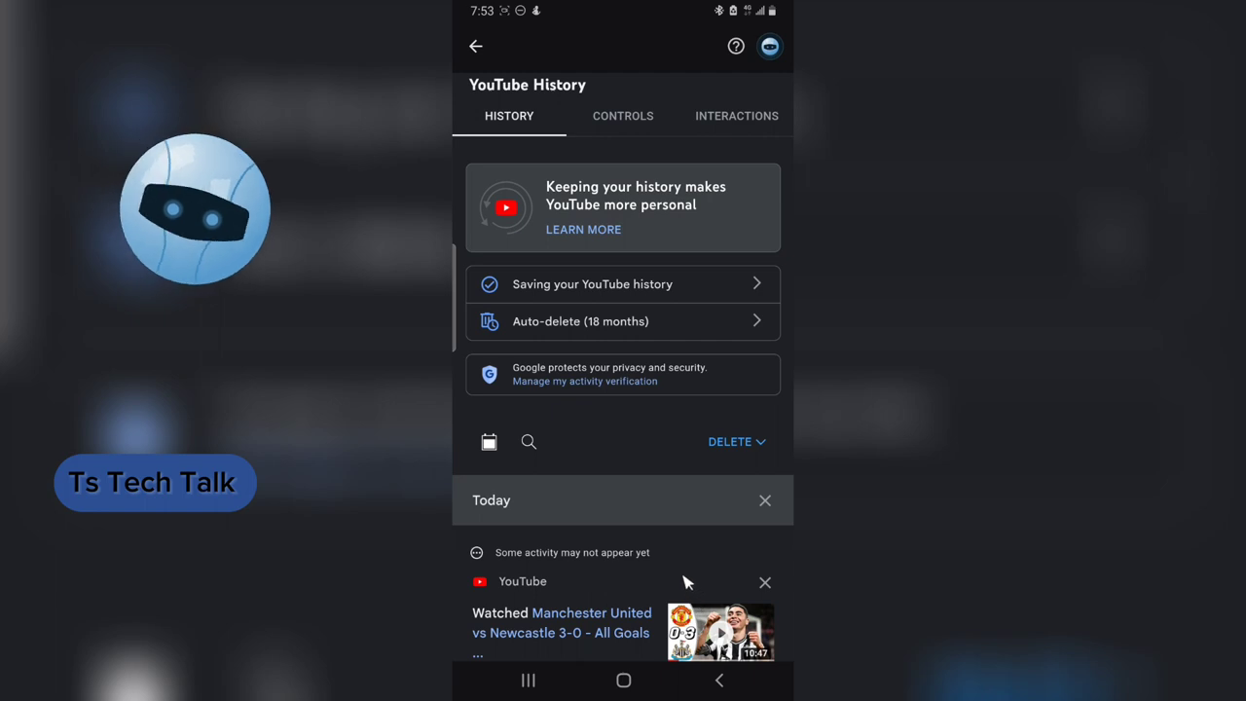